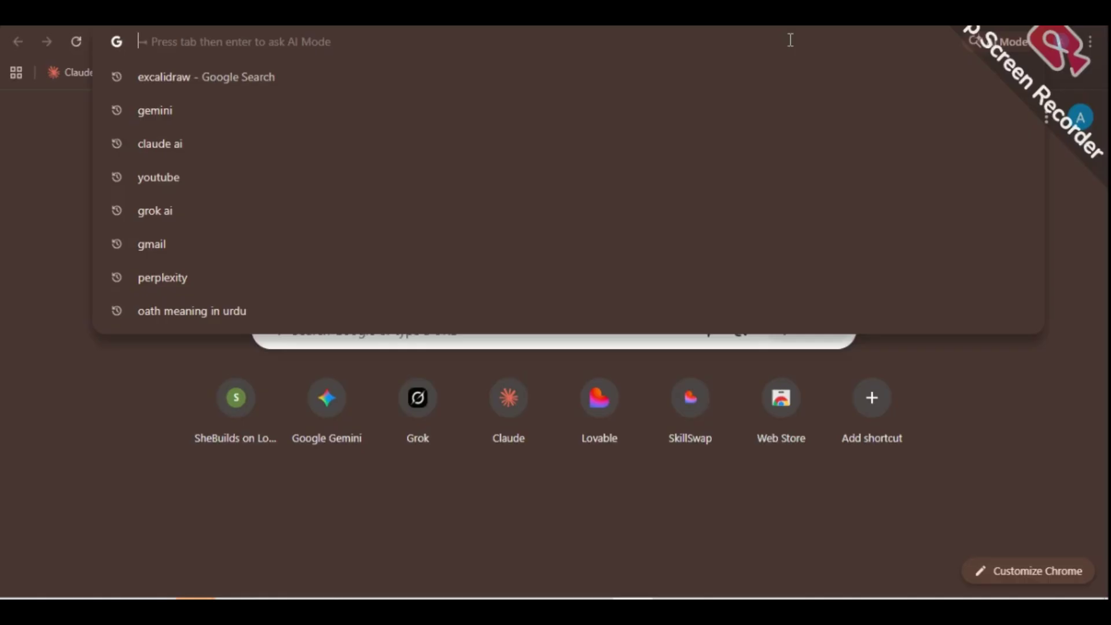
In a new Claude chat, request an under-500-word blog on training office workers to improve office work with AI, including case studies, multiple examples and references.
text(Claude.ai/new)
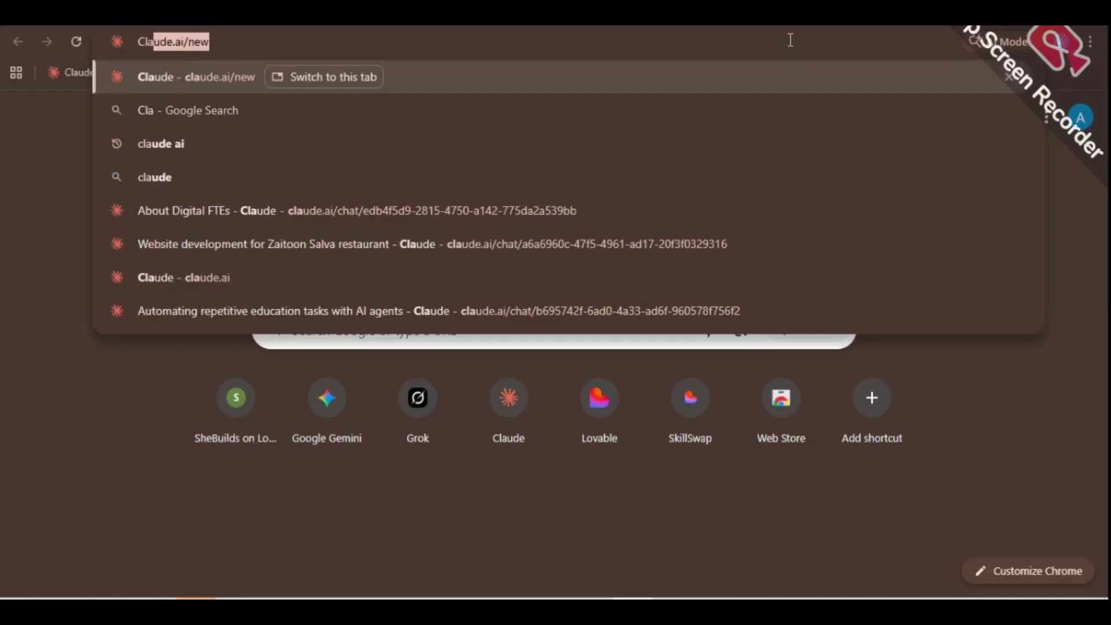
key(Return)
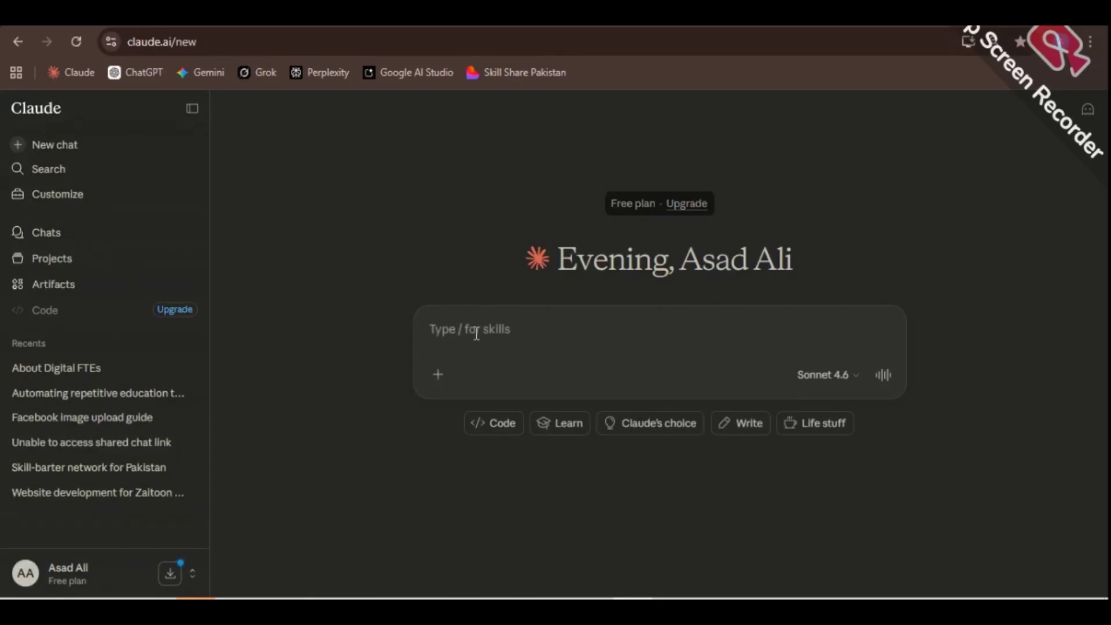
key(super+v)
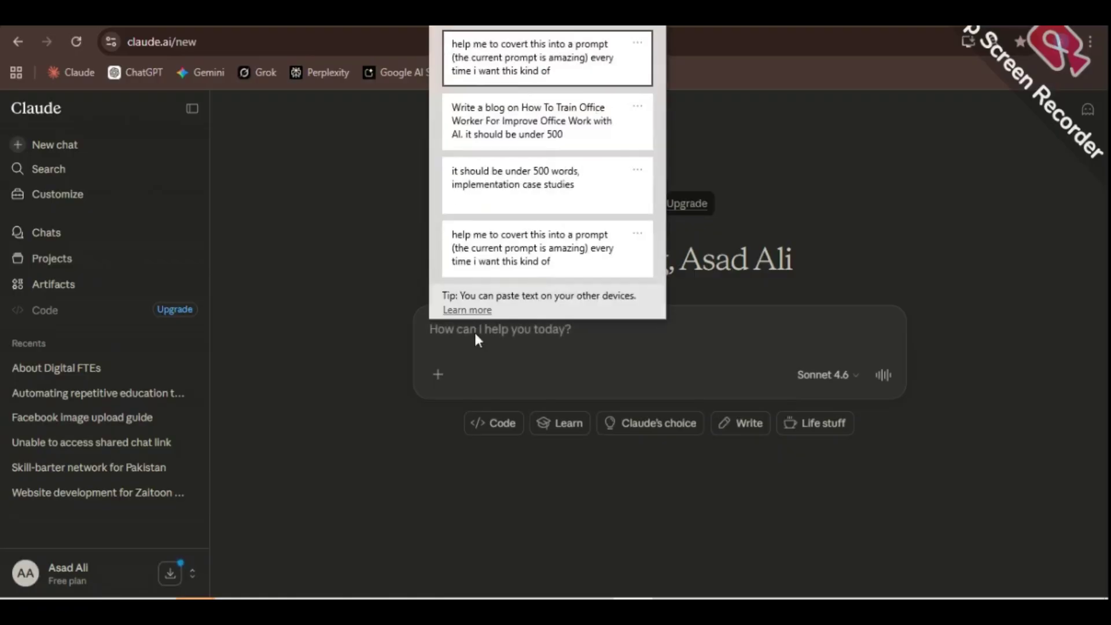
click(515, 122)
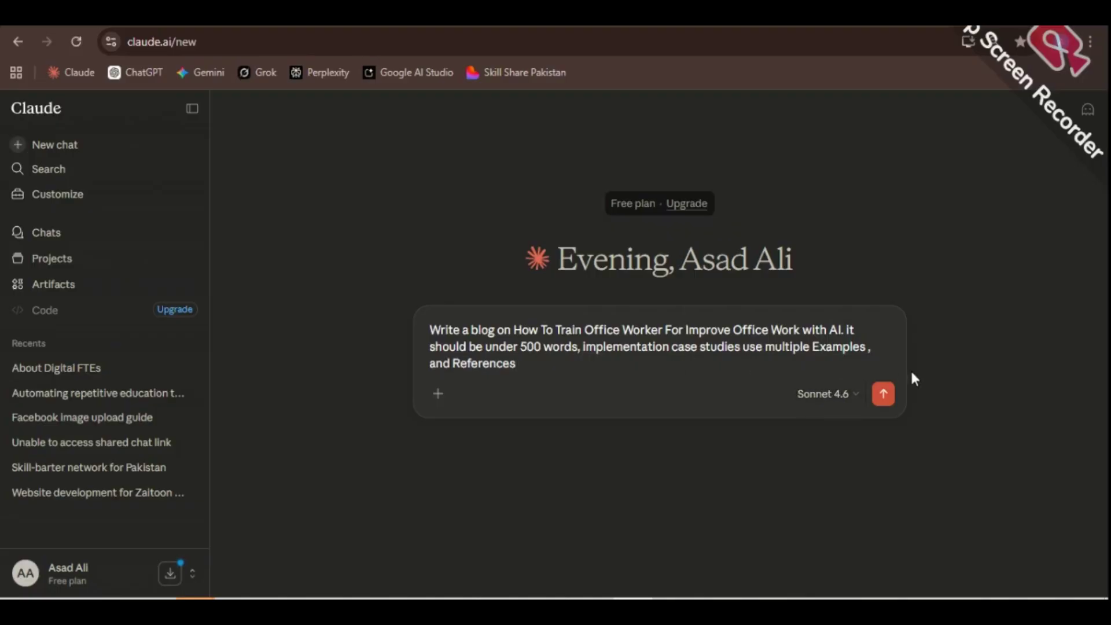
click(885, 398)
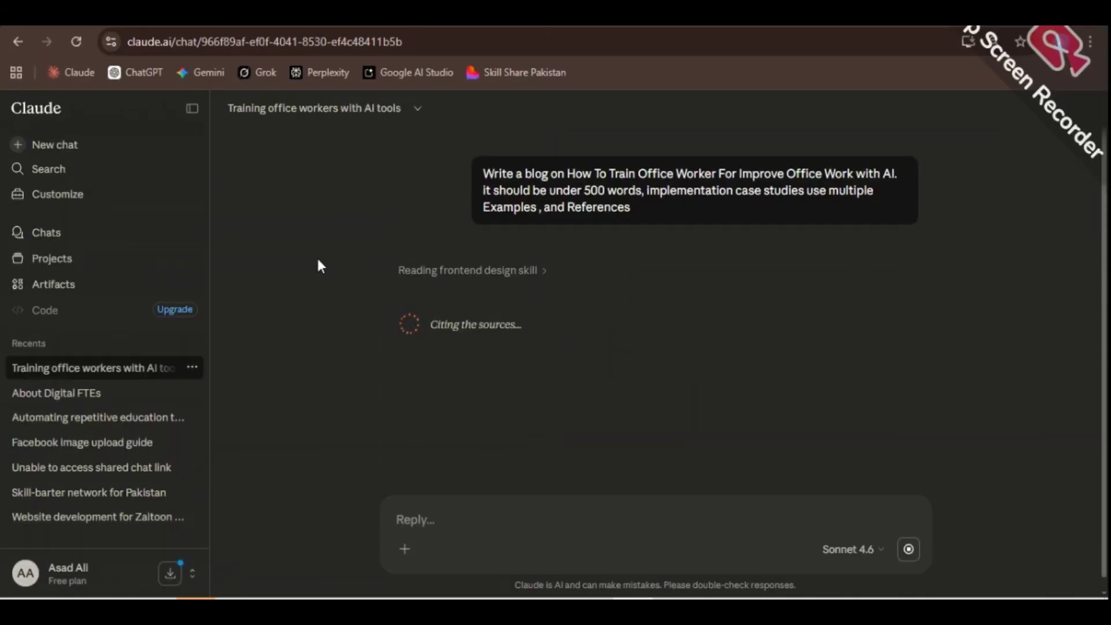
Review the generated blog from its headline through the training framework, case studies, references and closing summary.
click(534, 275)
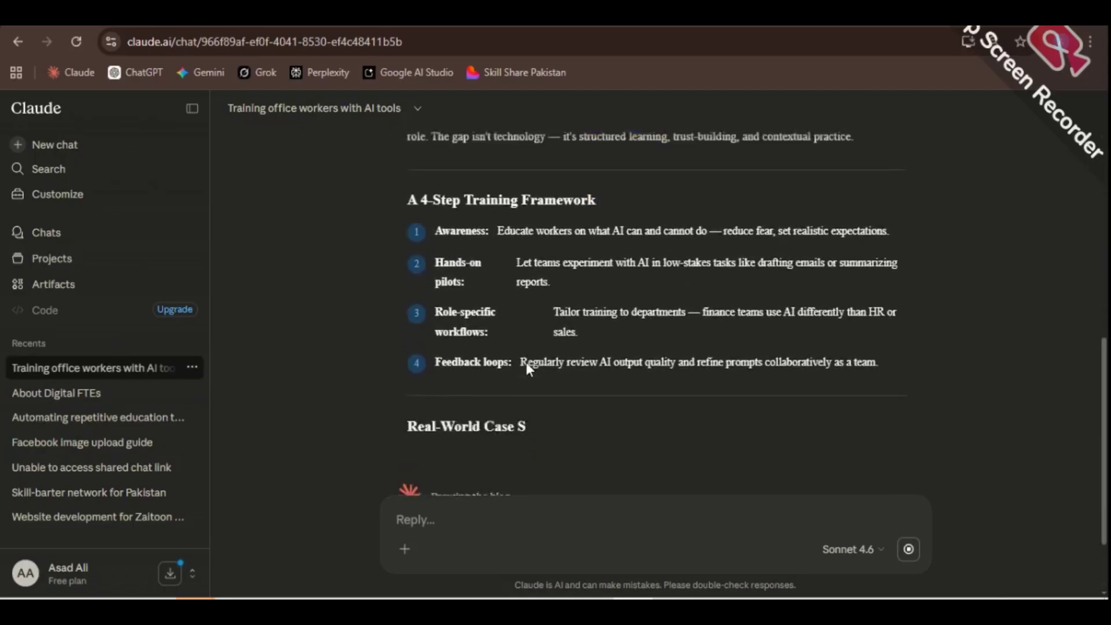
scroll(526, 362, up, 5)
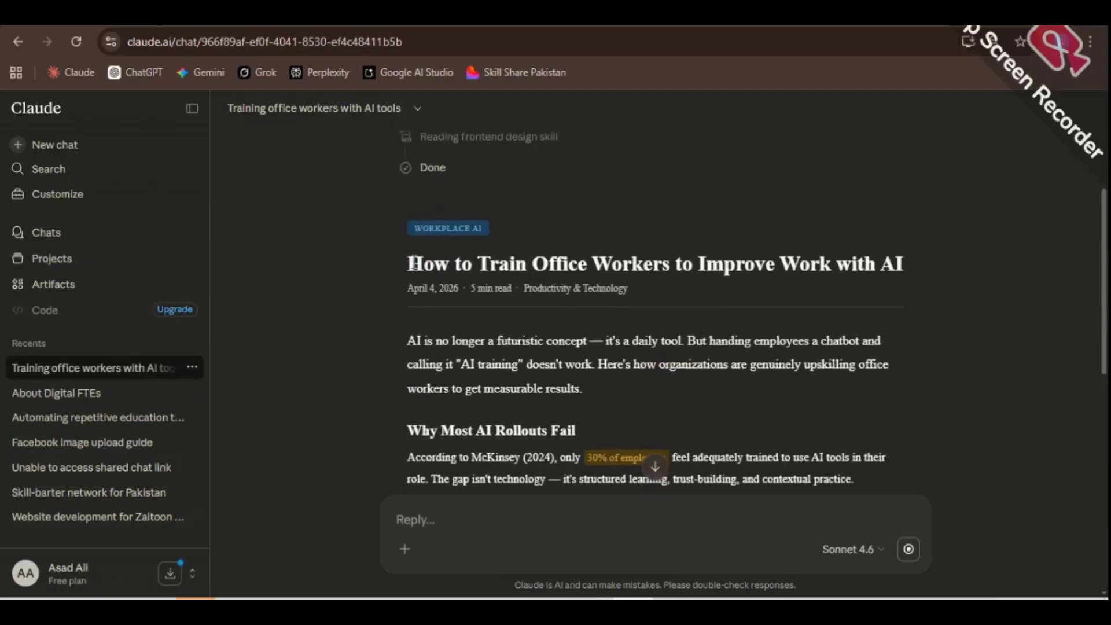
drag(410, 263, 902, 261)
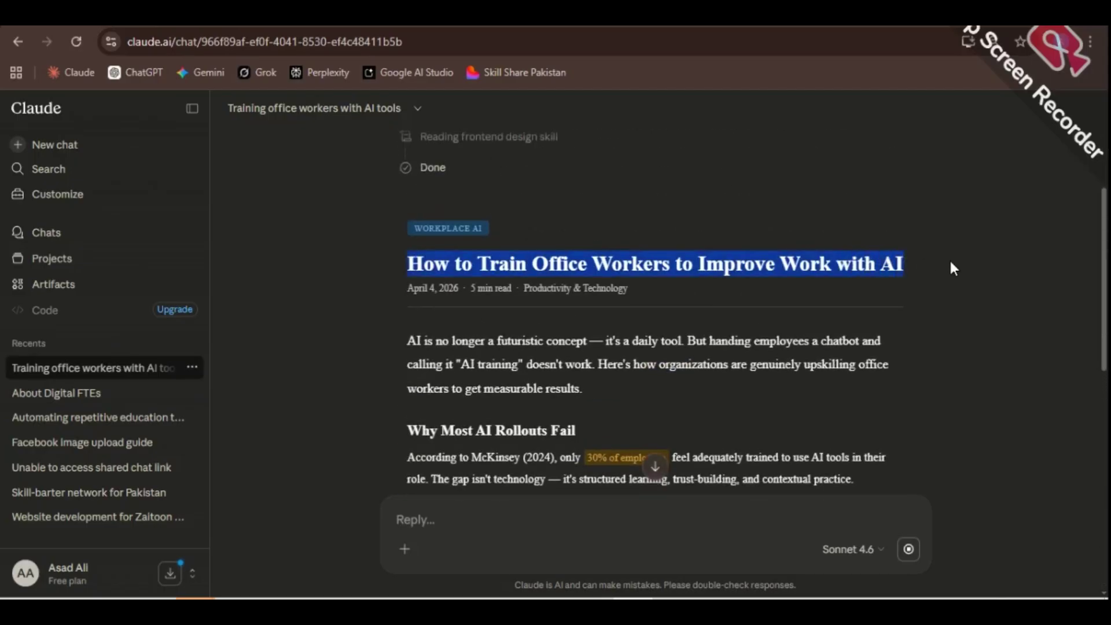
click(762, 334)
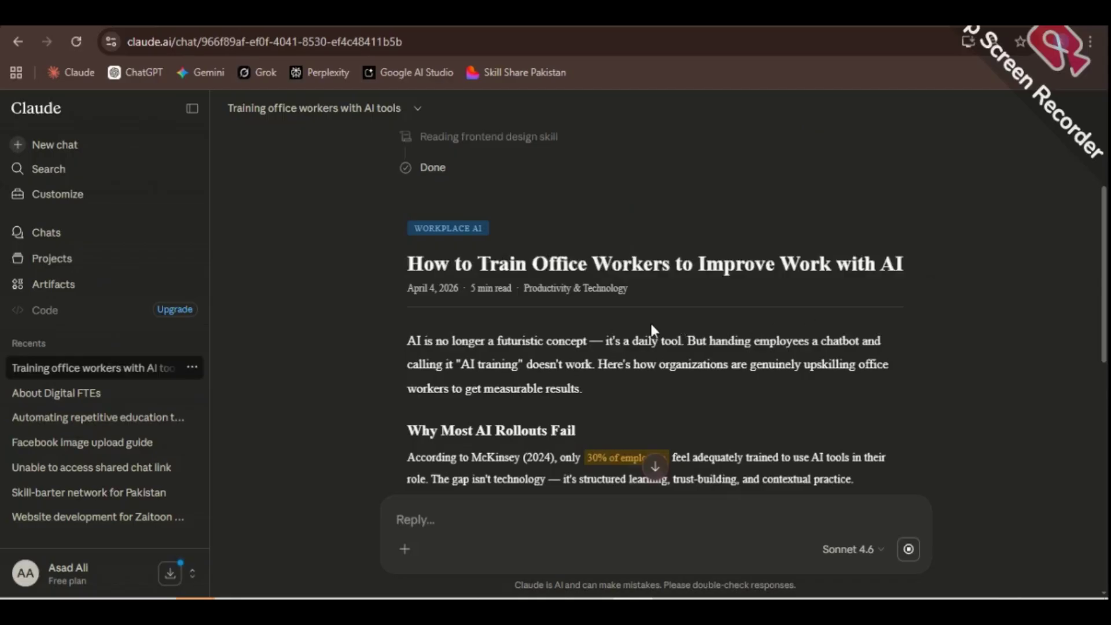
drag(418, 301, 712, 290)
click(490, 294)
click(712, 289)
scroll(582, 332, down, 1)
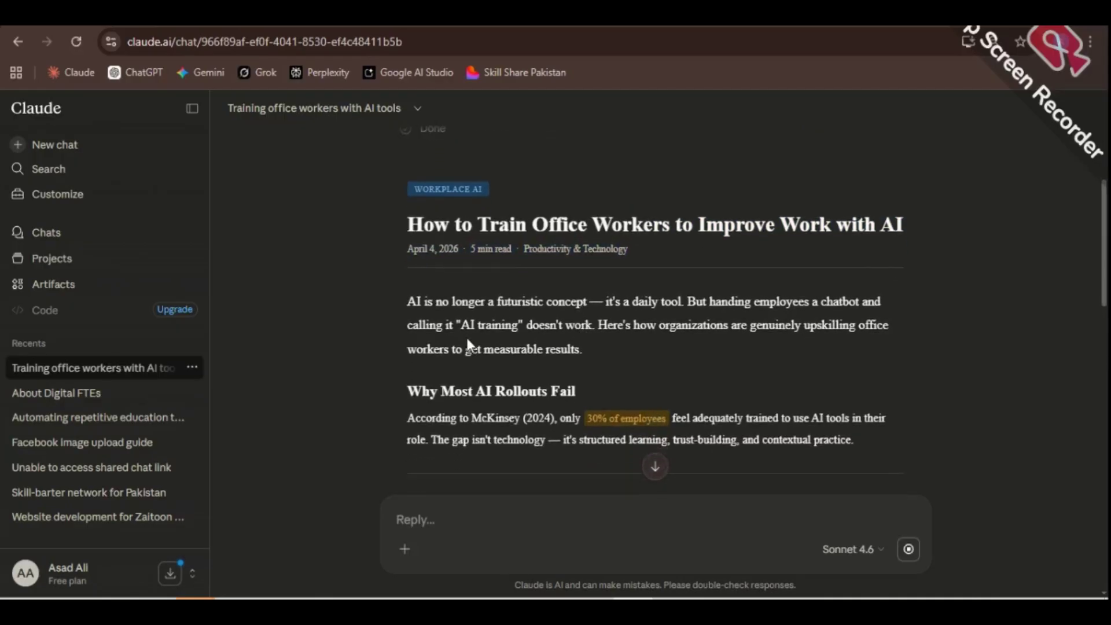
scroll(406, 311, down, 15)
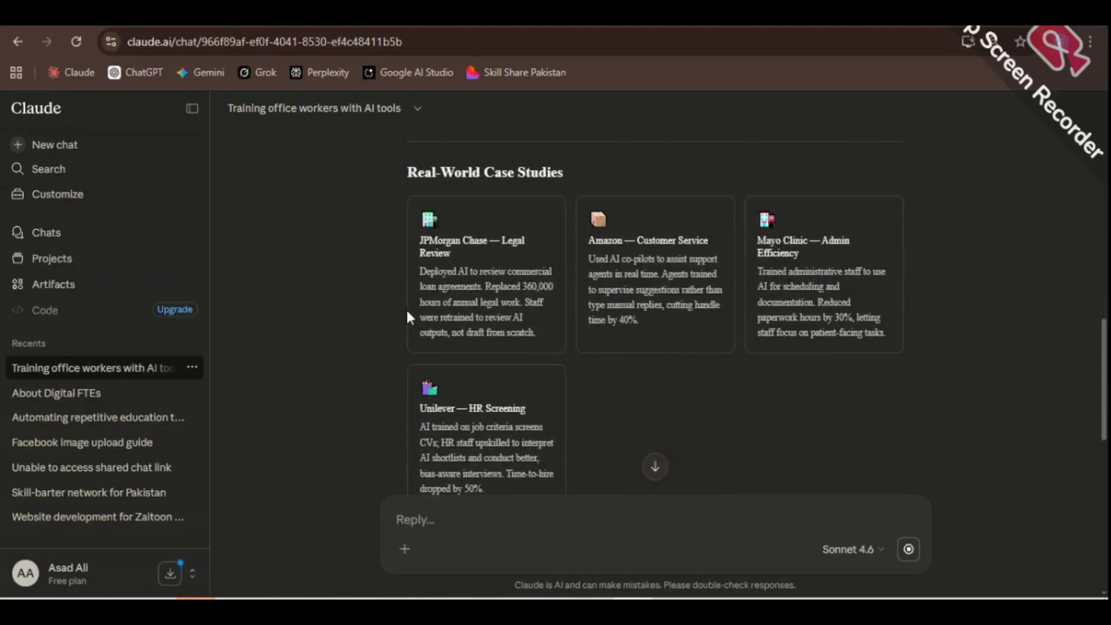
scroll(407, 310, down, 7)
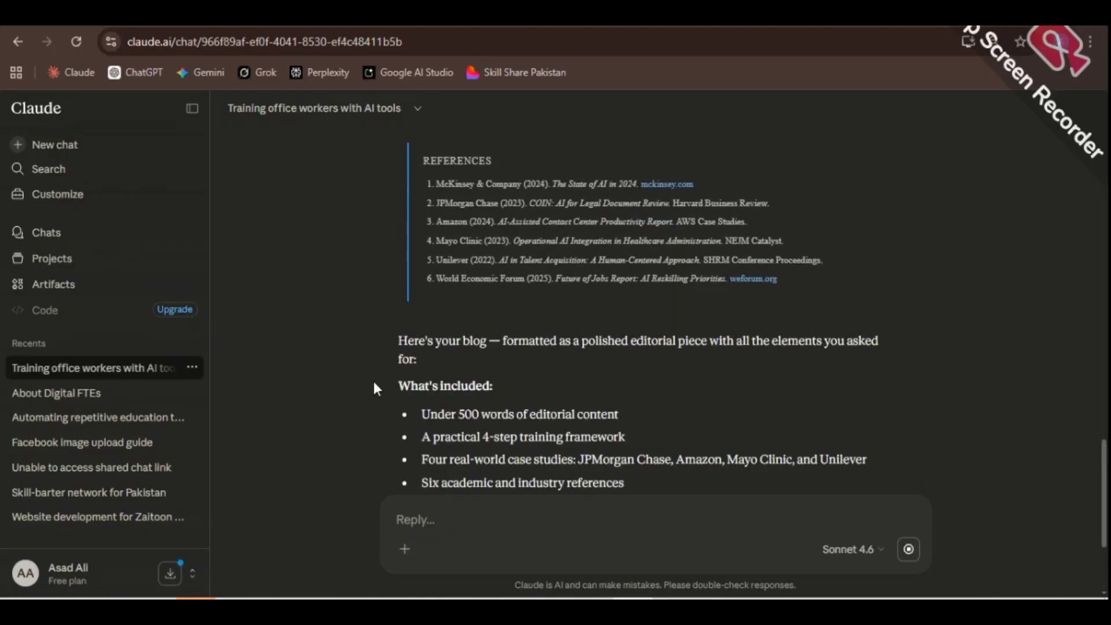
scroll(373, 382, down, 4)
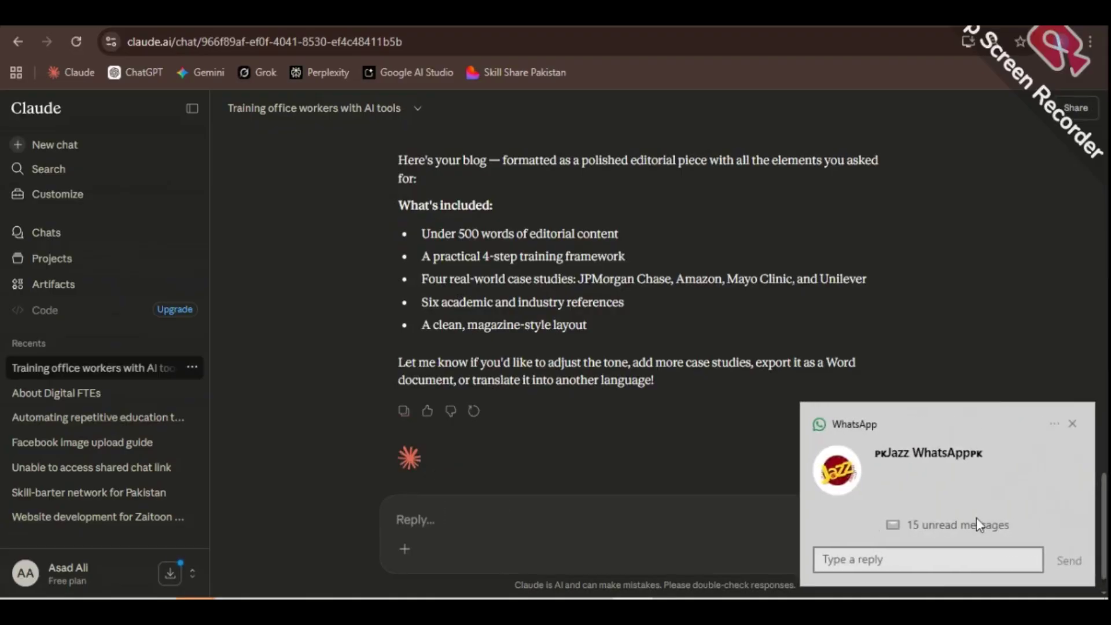
Close the notification and draft the reply "help me to covert this into a prompt (the current prompt is amazing) every time i want this kind of blog".
click(1072, 424)
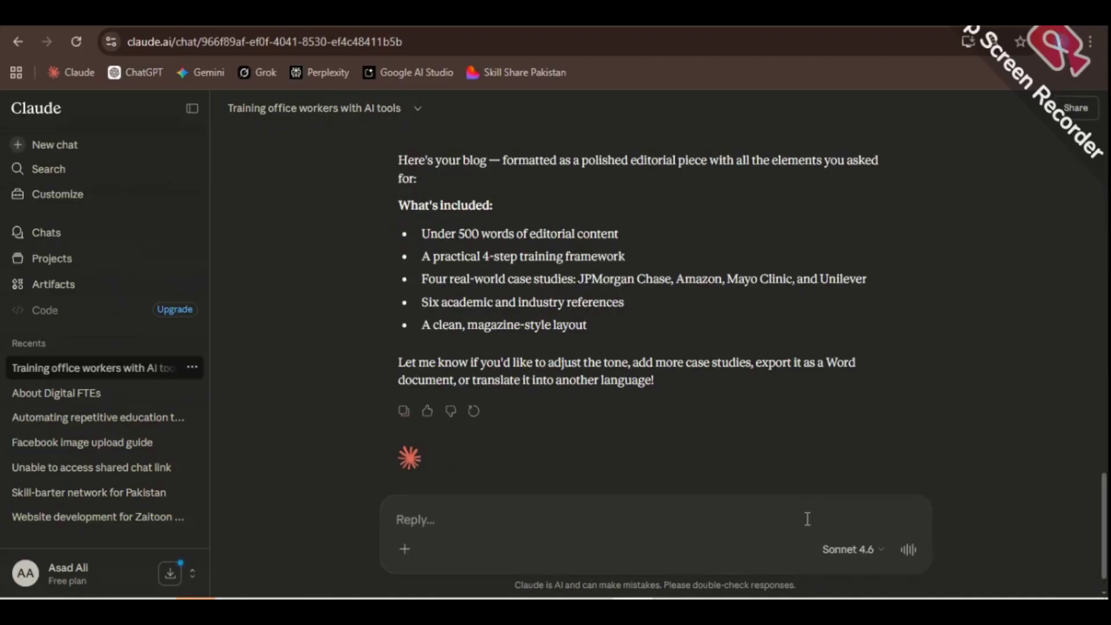
key(super+v)
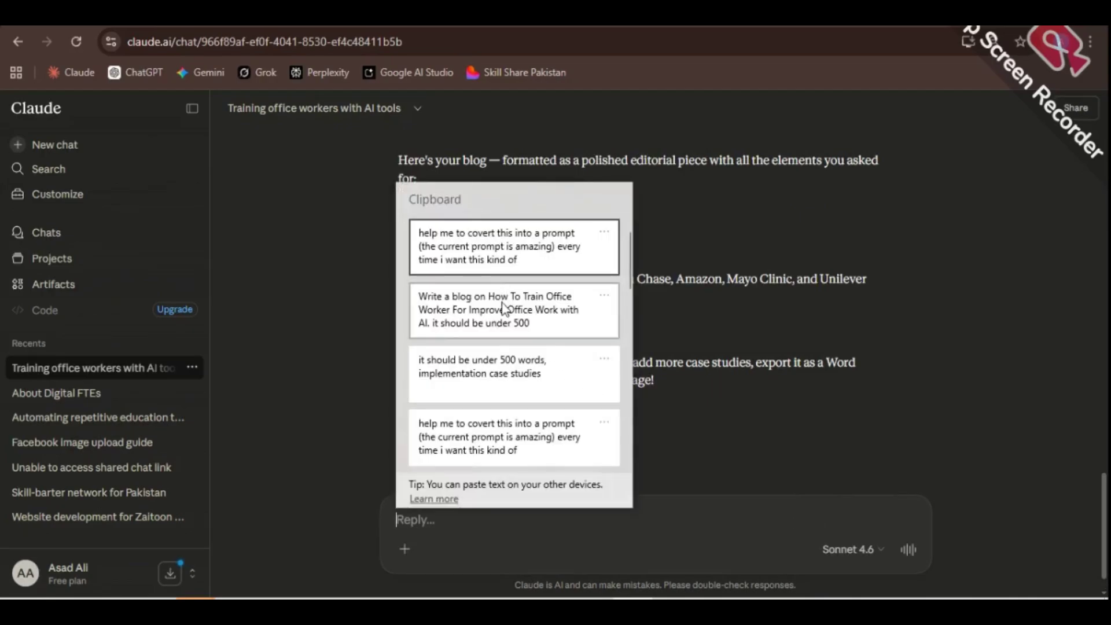
click(526, 263)
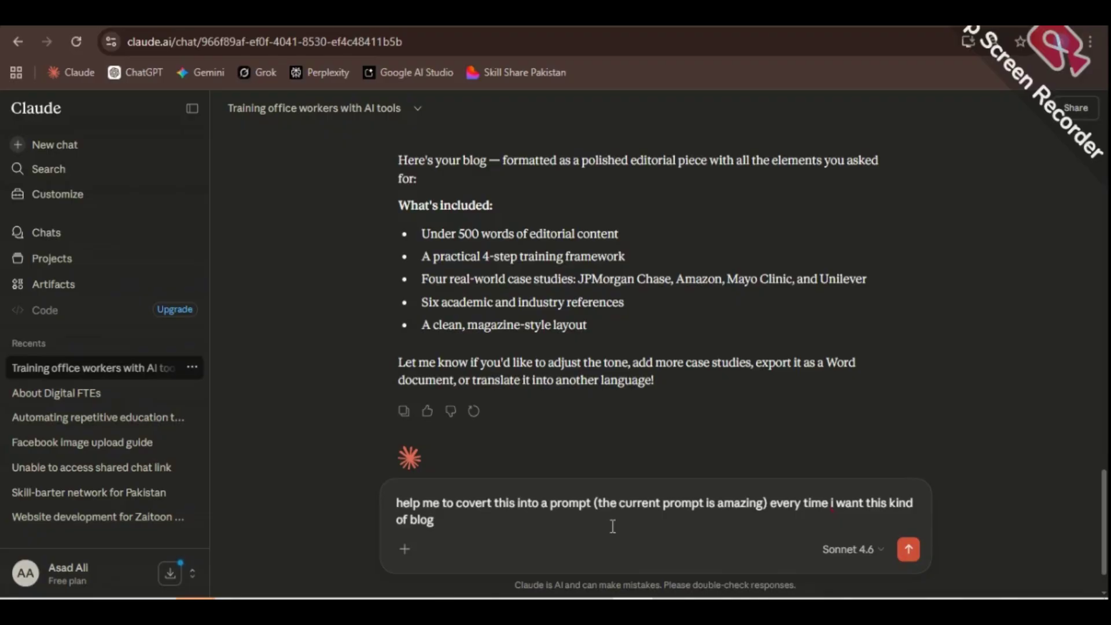
Examine the original request and the blog's closing summary against the wording of the drafted follow-up reply.
scroll(621, 340, up, 15)
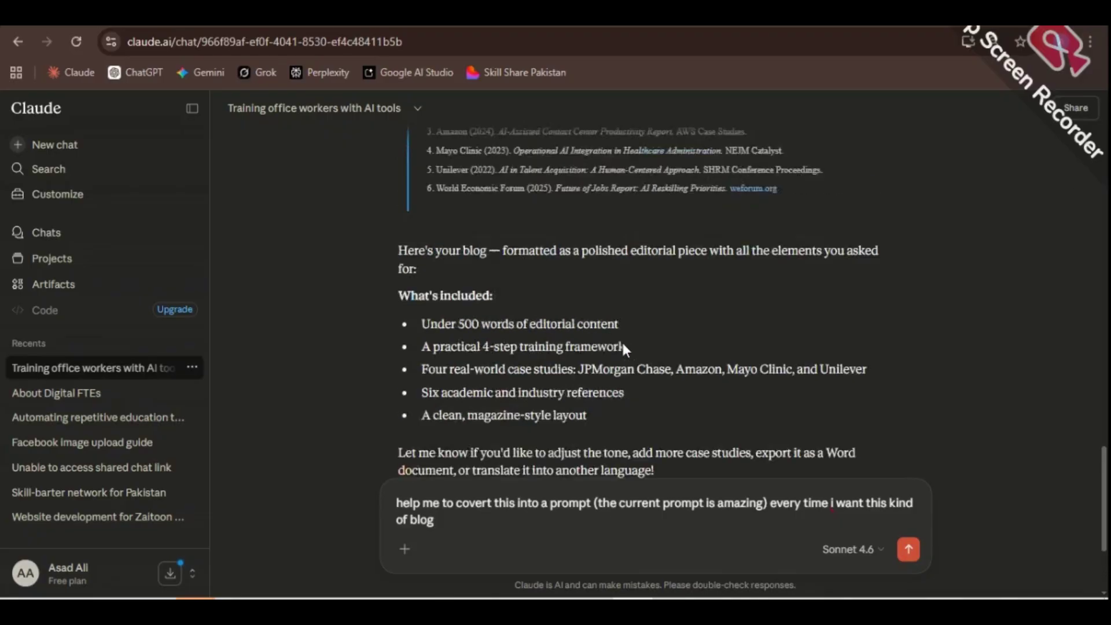
scroll(621, 340, up, 3)
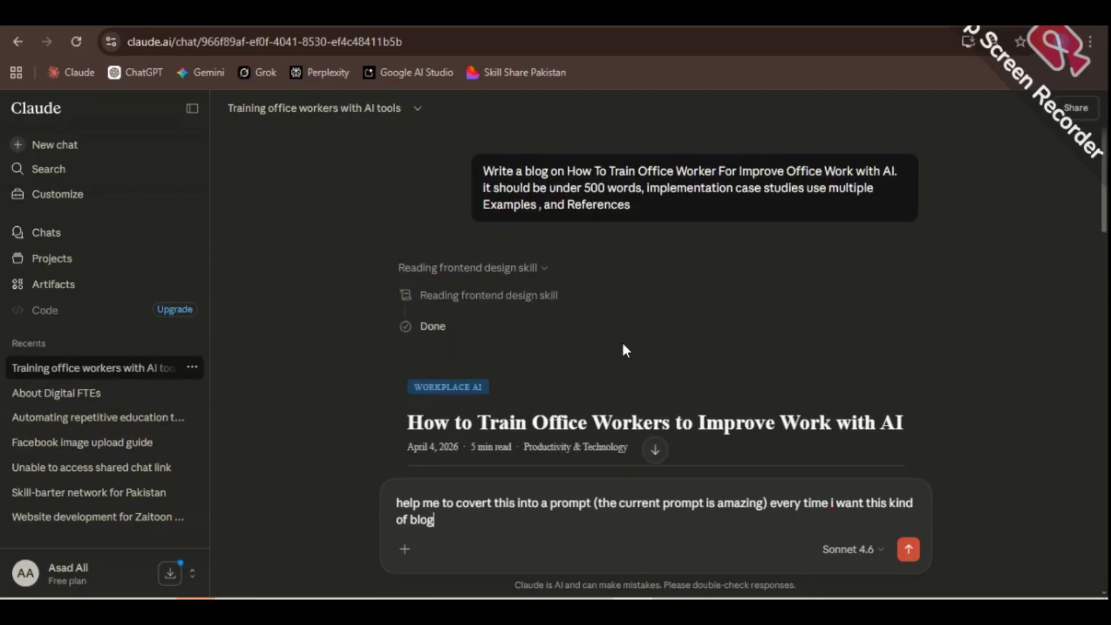
scroll(623, 341, down, 15)
scroll(623, 344, down, 2)
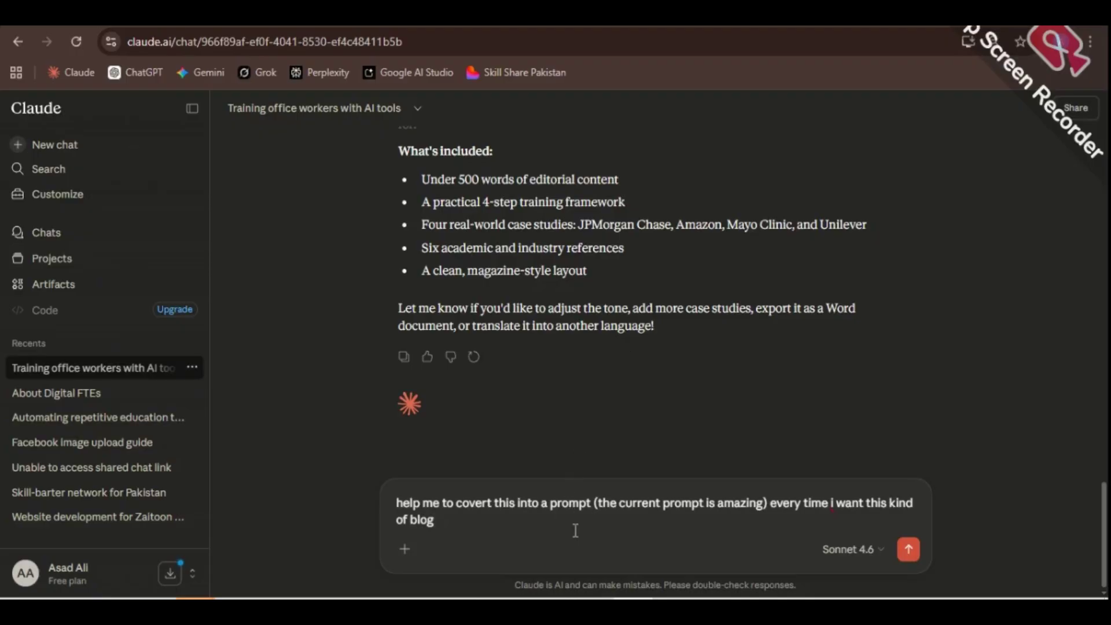
drag(592, 503, 397, 504)
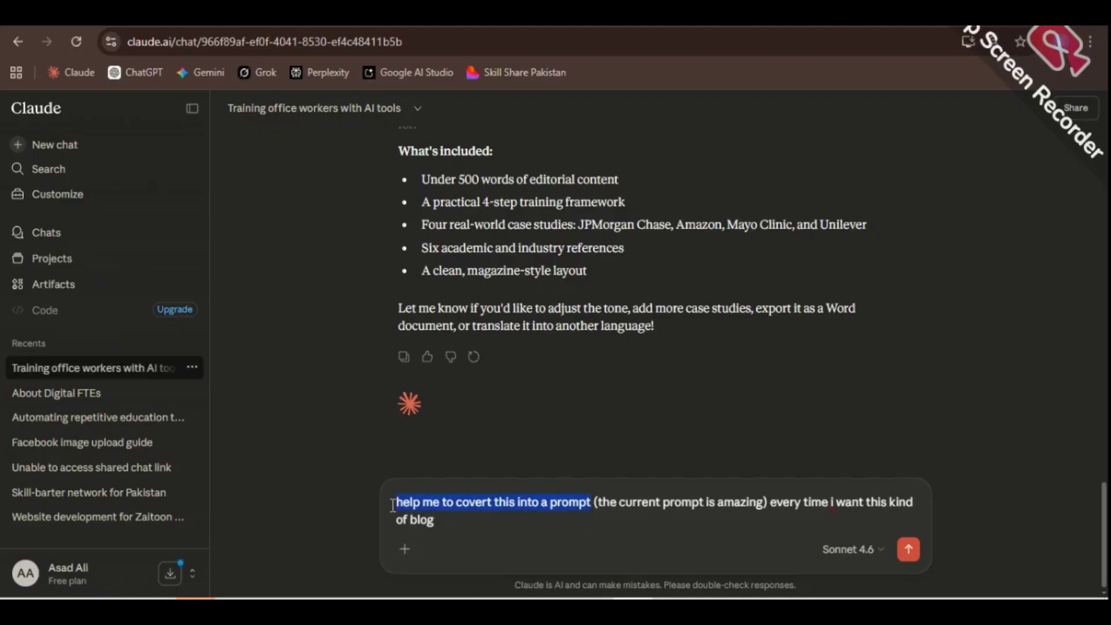
click(591, 504)
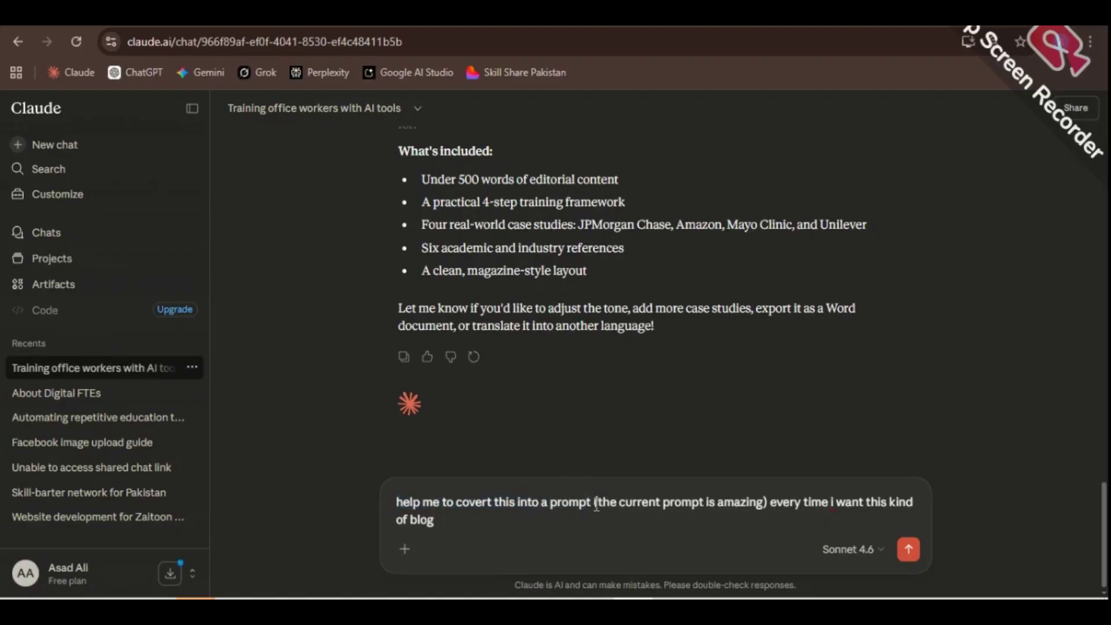
drag(593, 503, 751, 509)
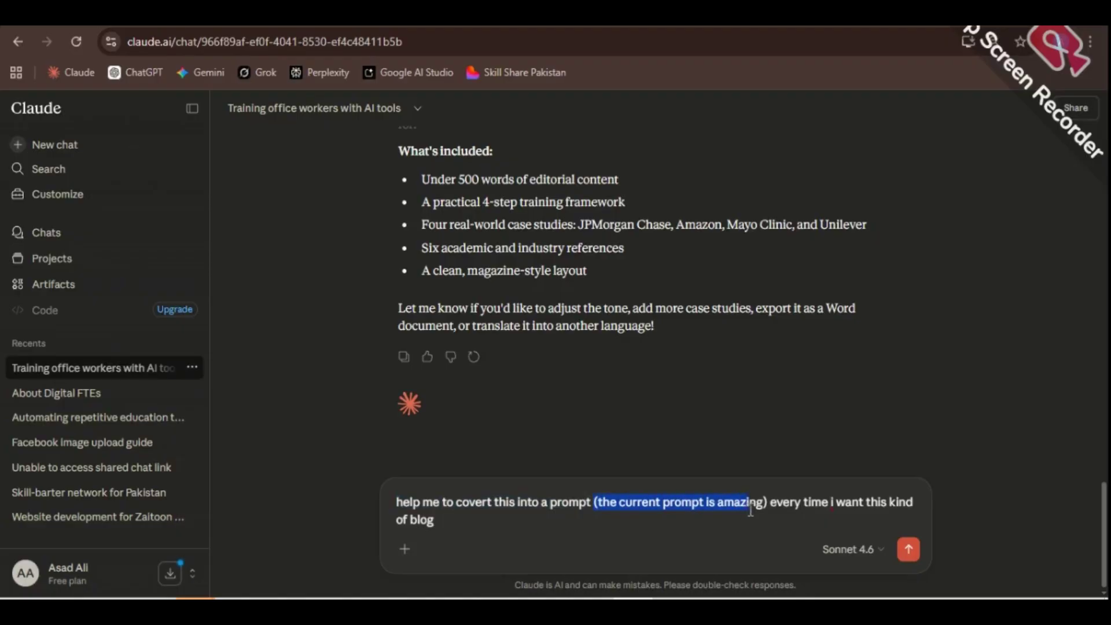
click(750, 509)
scroll(692, 431, up, 4)
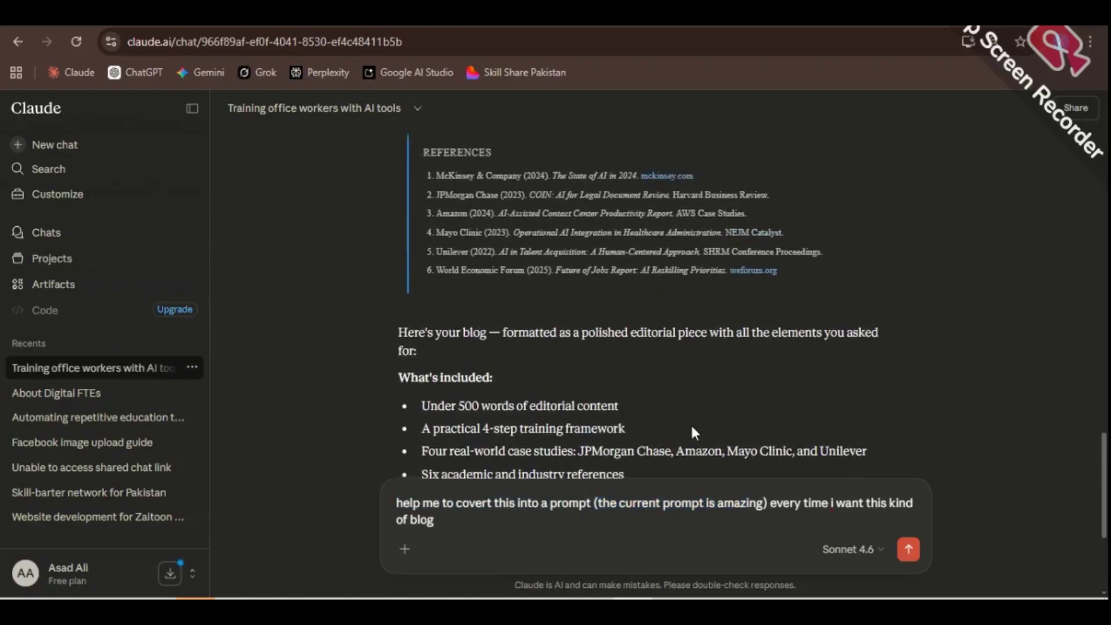
scroll(692, 431, down, 1)
Replace "prompt" with "Blog" in the parenthesised part of the drafted reply and send it.
drag(704, 505, 663, 508)
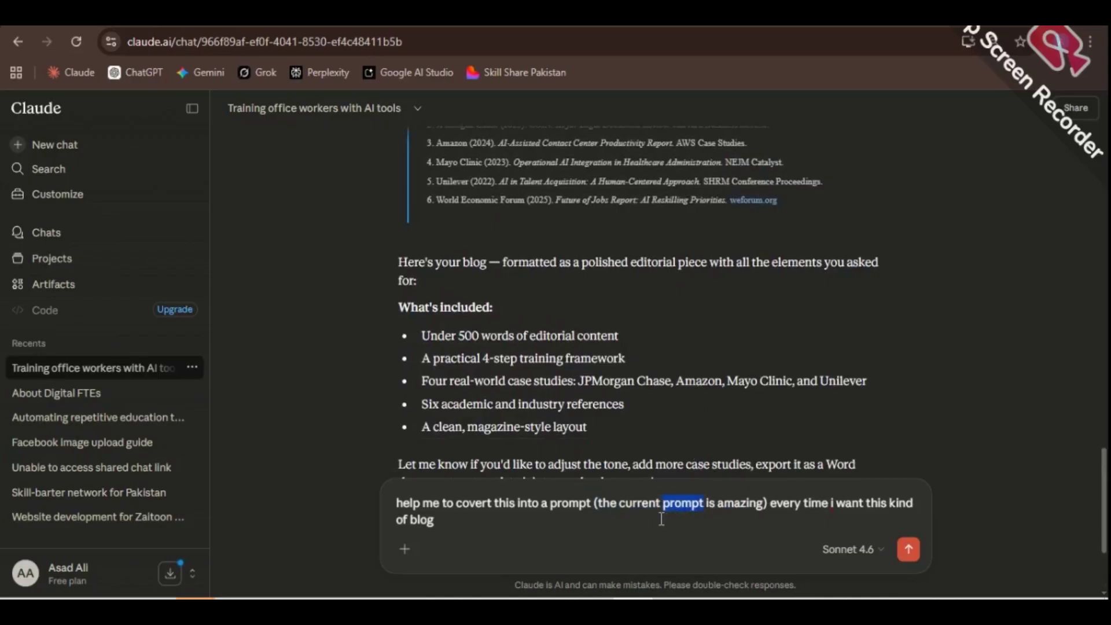
text(Blog)
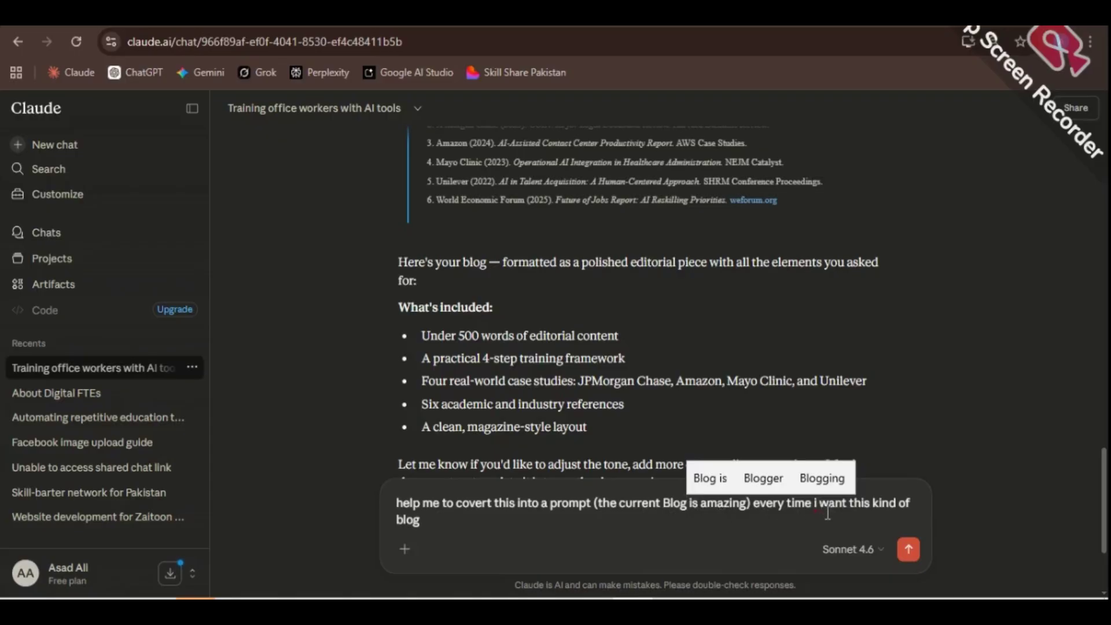
click(910, 548)
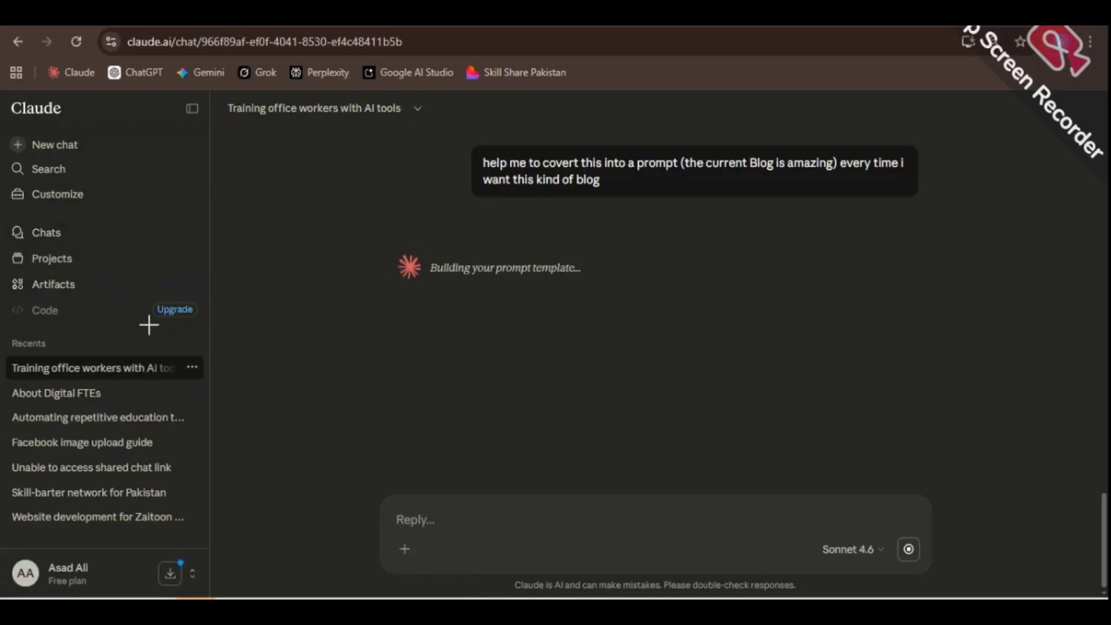
Read the reusable blog generator prompt, including its intro line, opening instruction, placeholder variables and list of required sections.
drag(1, 246, 113, 272)
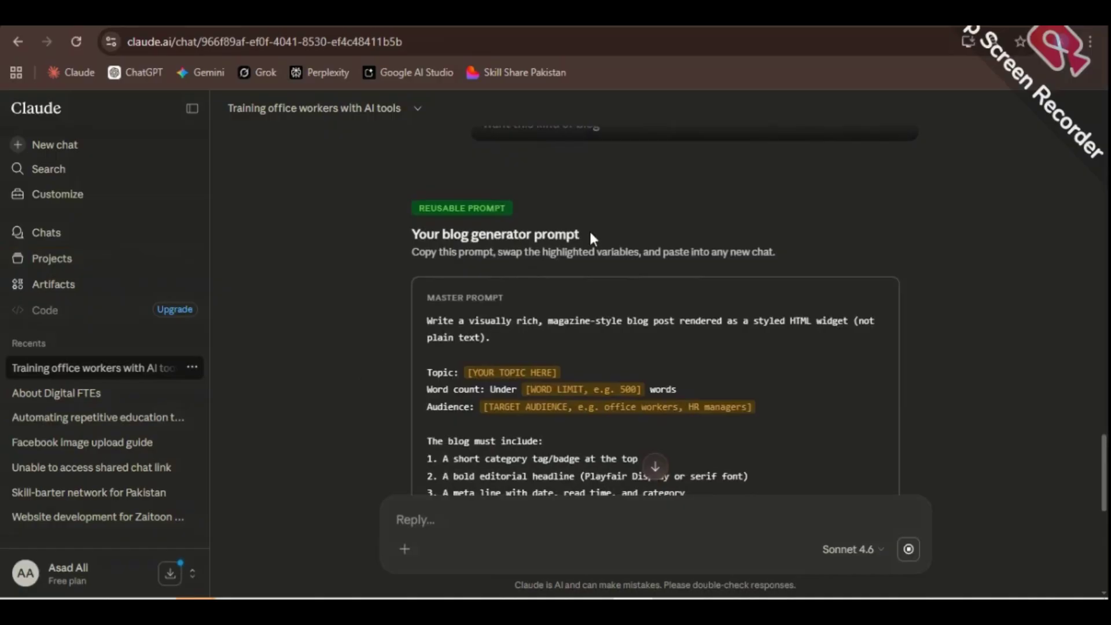
drag(581, 229, 401, 233)
drag(412, 253, 781, 261)
click(596, 255)
click(778, 257)
scroll(786, 268, down, 1)
scroll(694, 325, down, 2)
scroll(694, 326, down, 1)
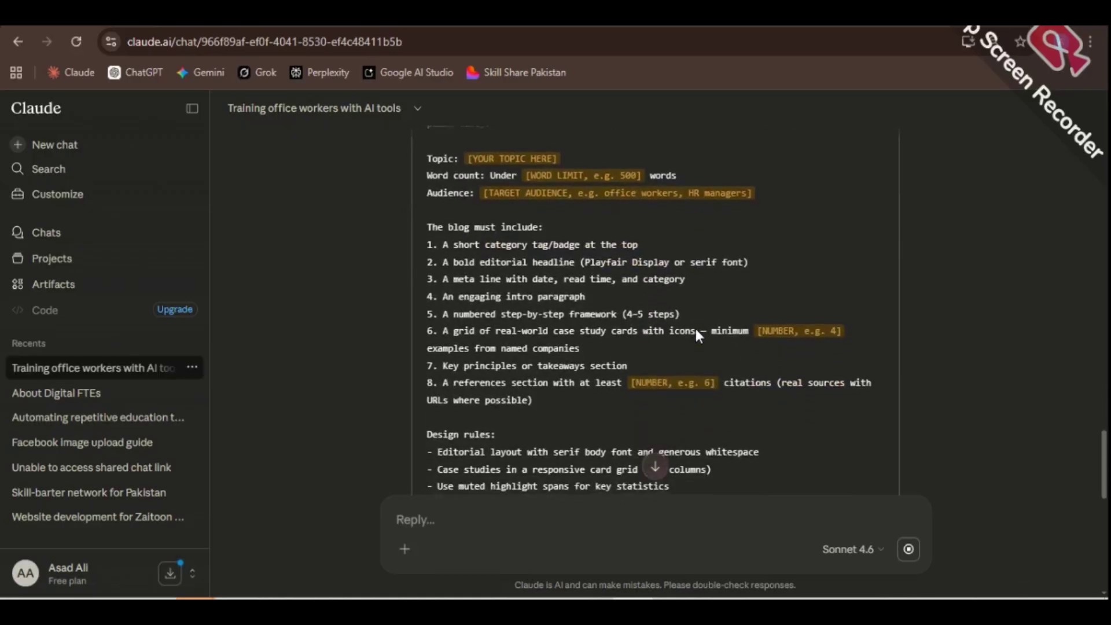
scroll(694, 325, up, 2)
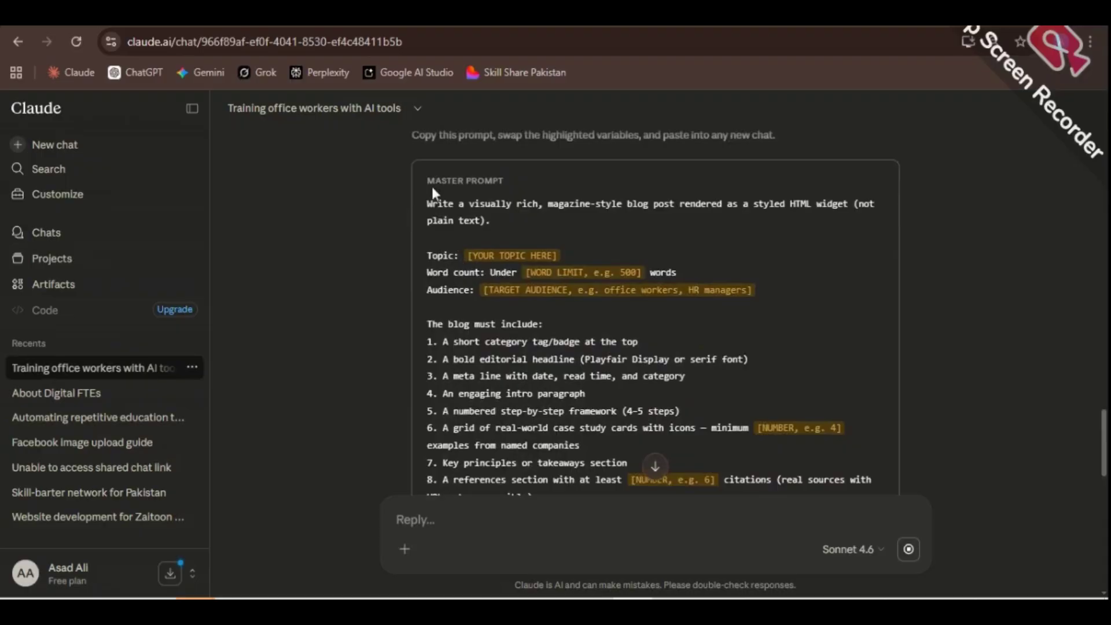
drag(427, 203, 633, 221)
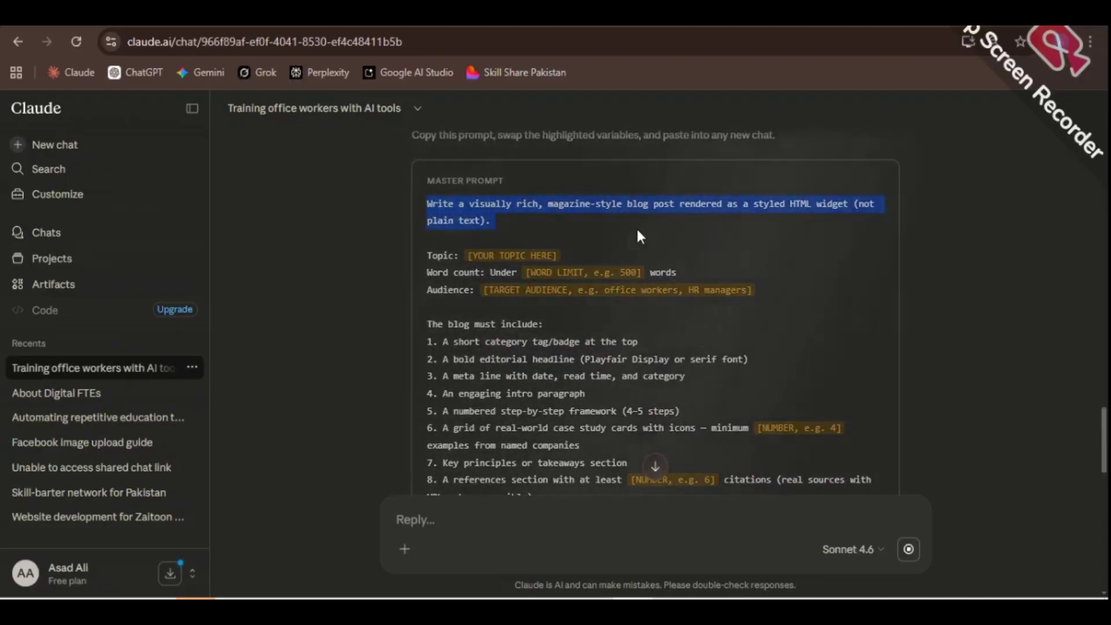
click(659, 239)
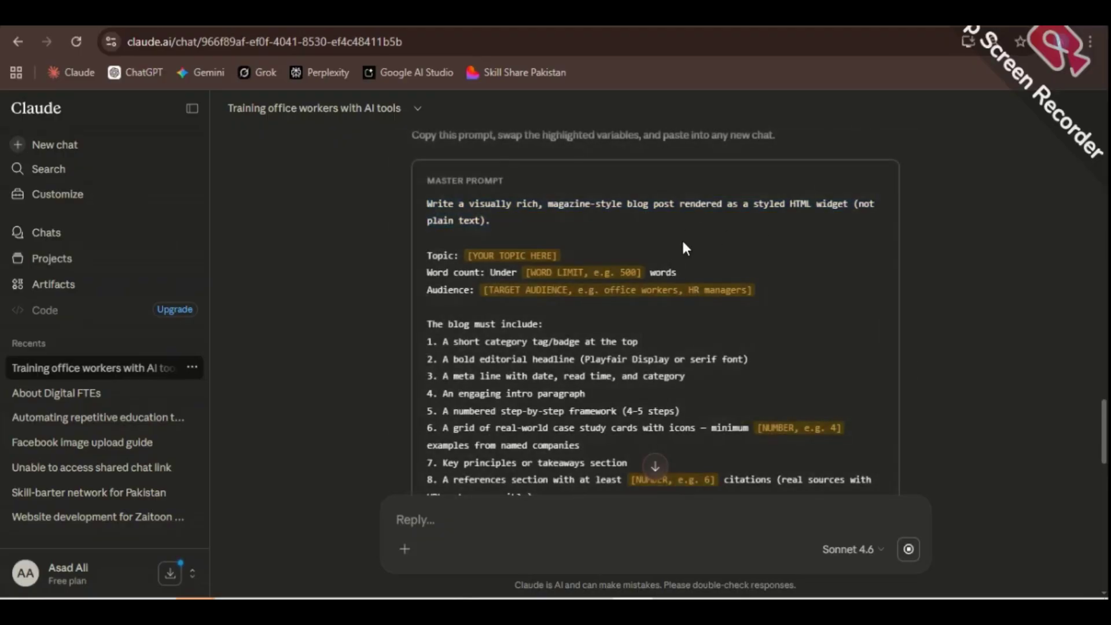
drag(484, 222, 455, 223)
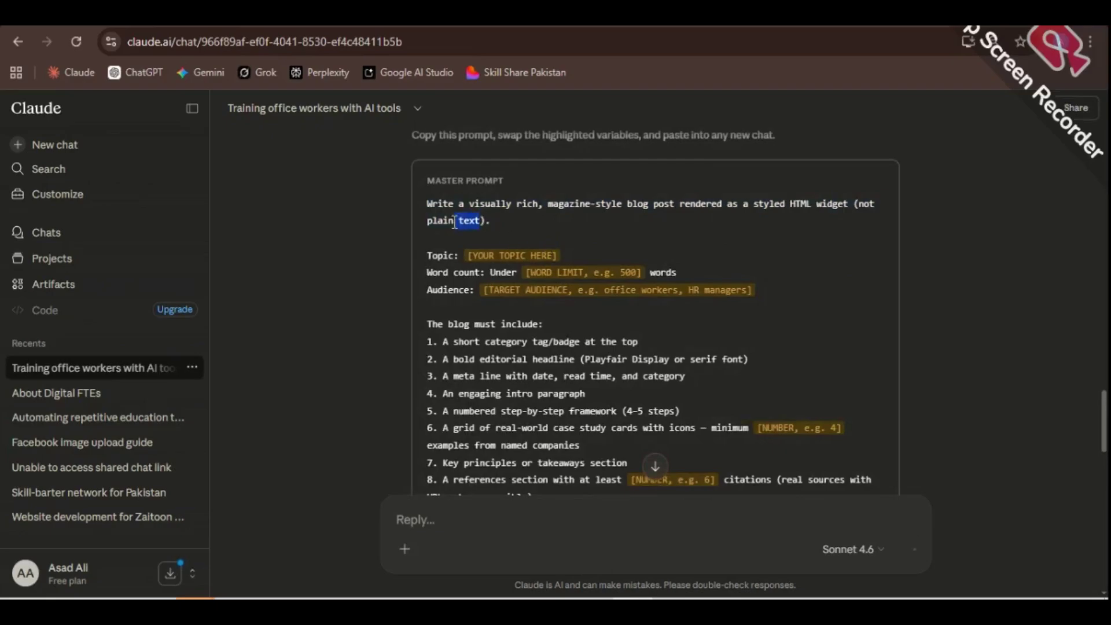
click(456, 223)
Revisit the Real-World Case Studies section of the generated blog and examine the JPMorgan Chase card.
scroll(394, 228, up, 20)
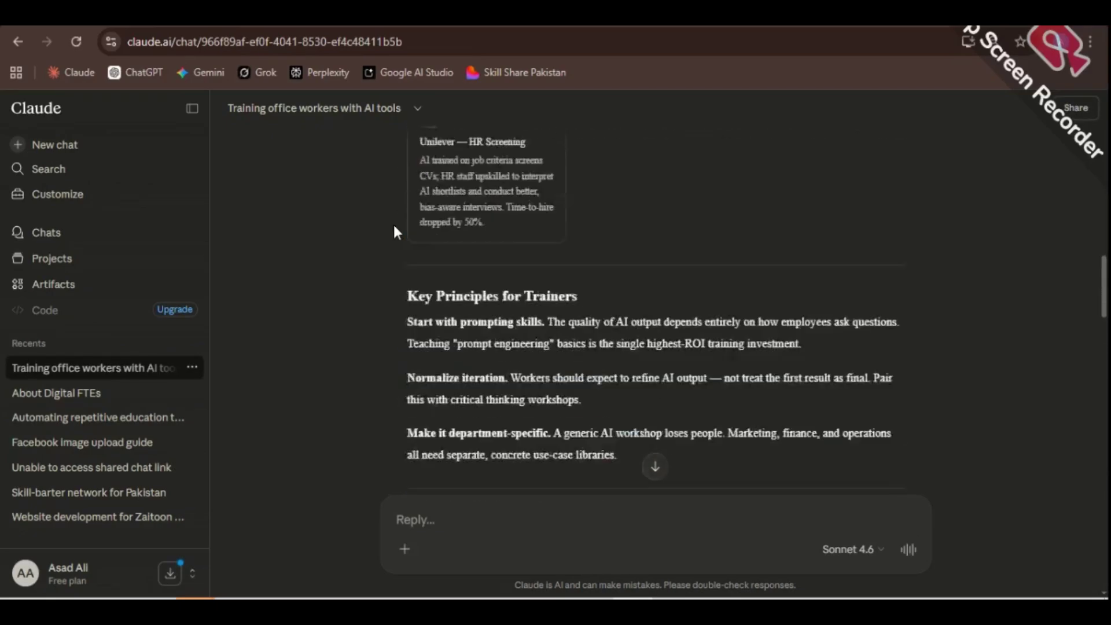
scroll(394, 227, down, 5)
drag(418, 212, 565, 322)
click(565, 320)
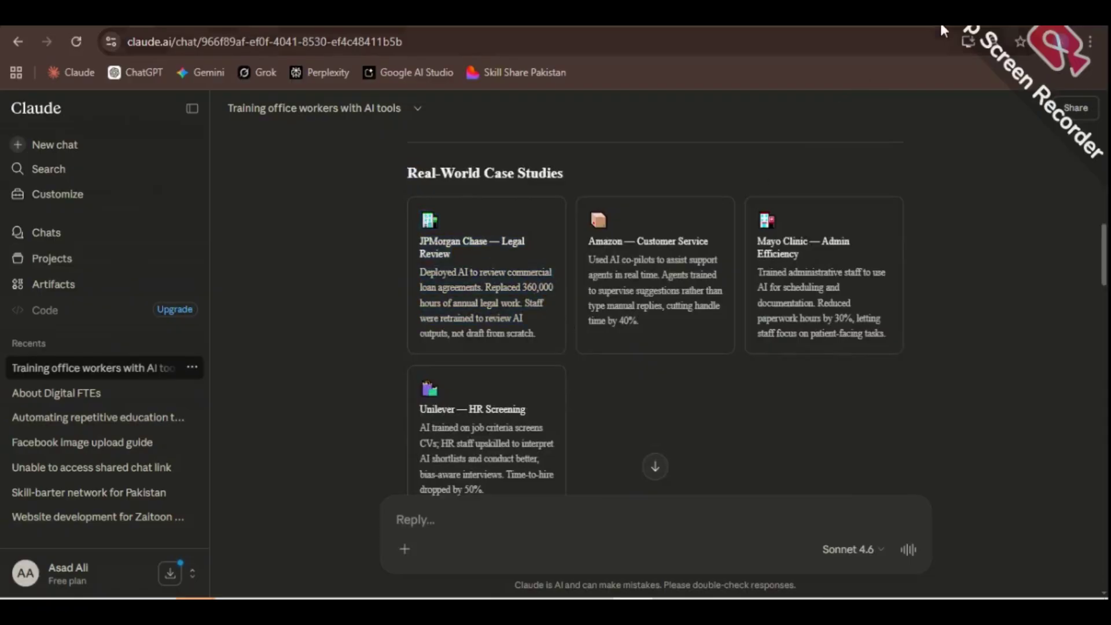
Search the web for "widgets weather" in a new browser tab.
key(ctrl+t)
click(855, 38)
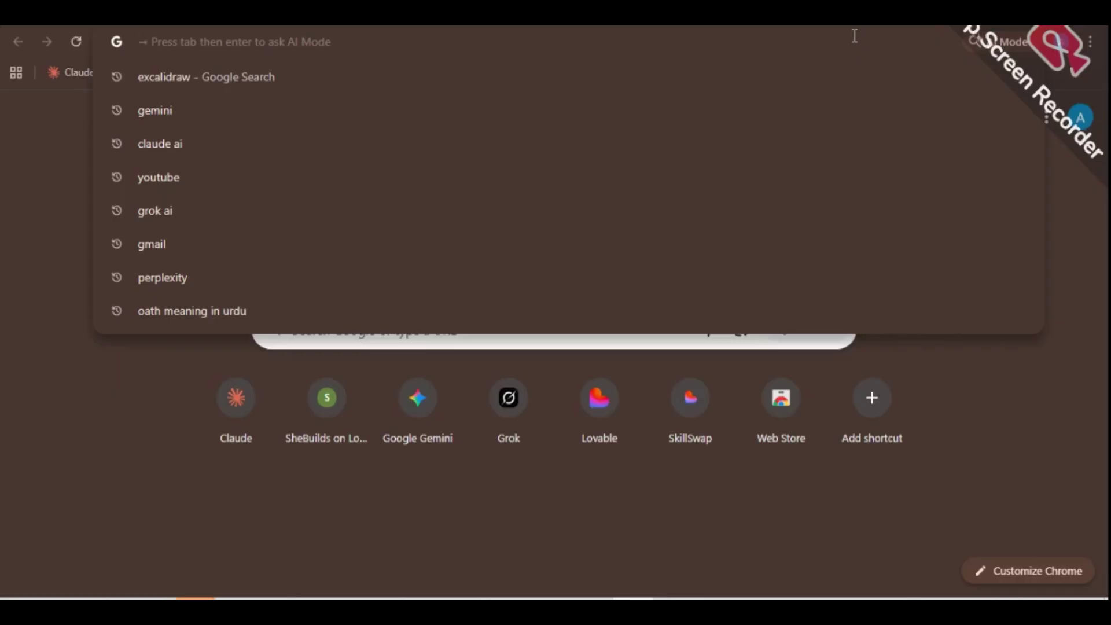
text(wi)
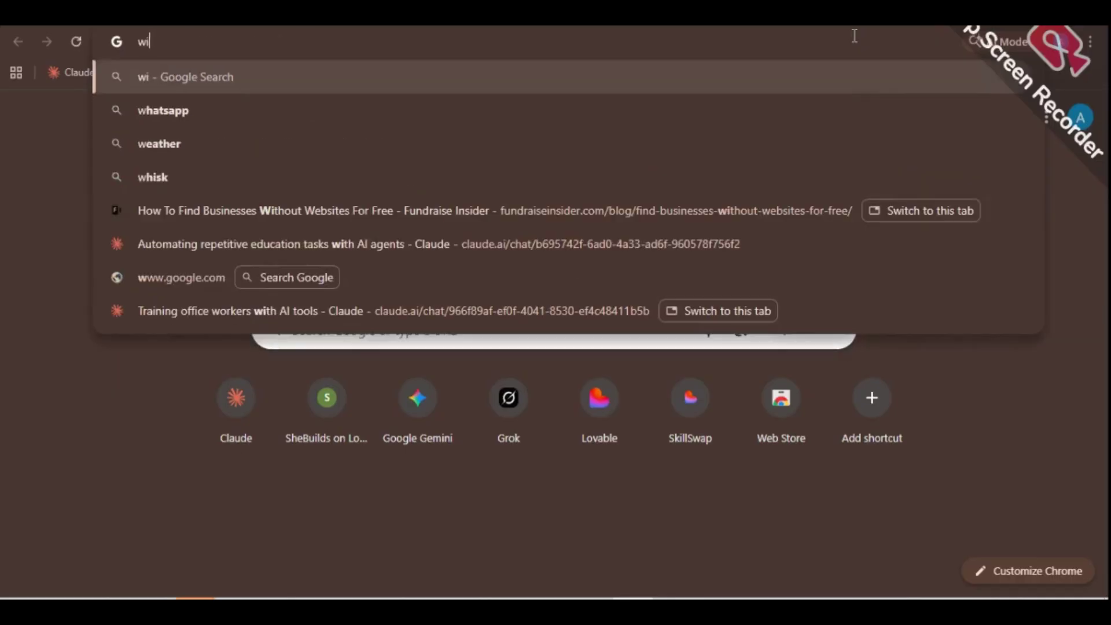
text(dgets )
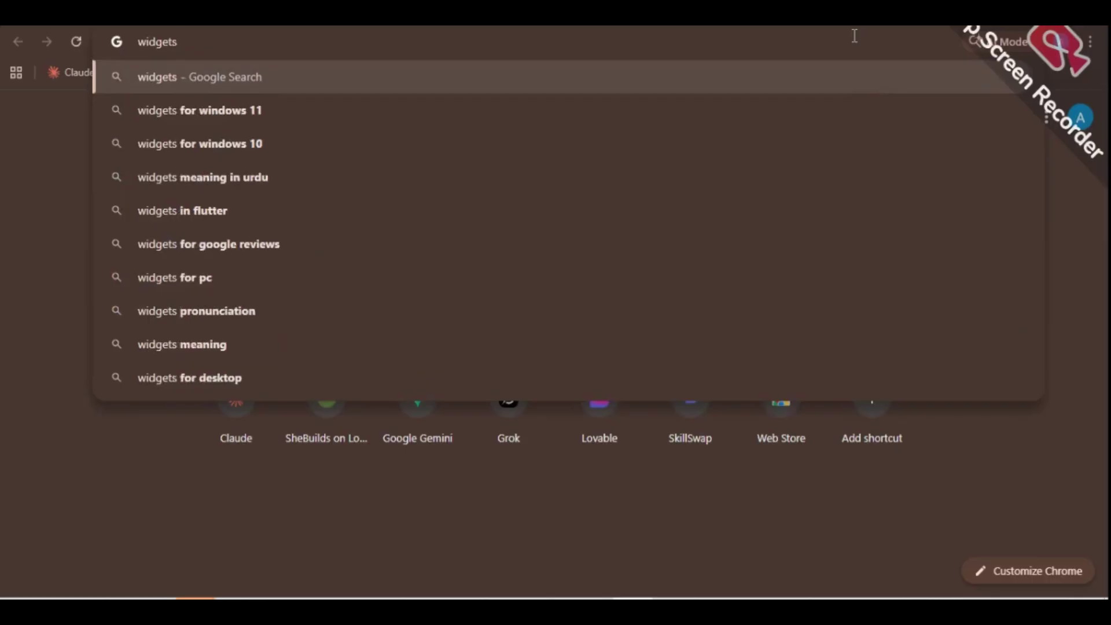
text(weat)
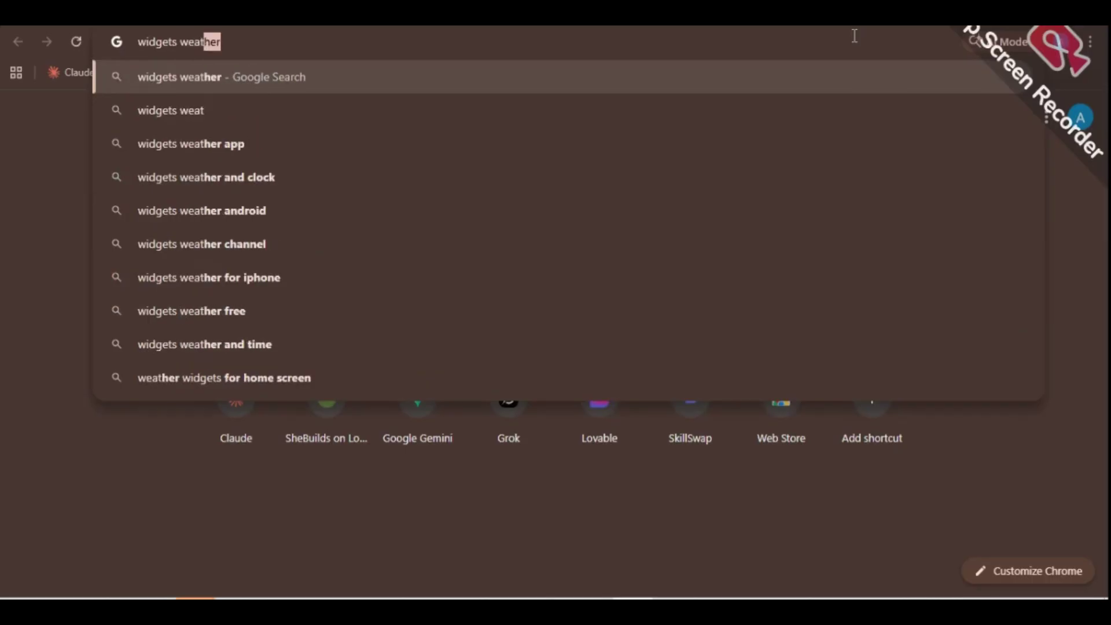
key(Return)
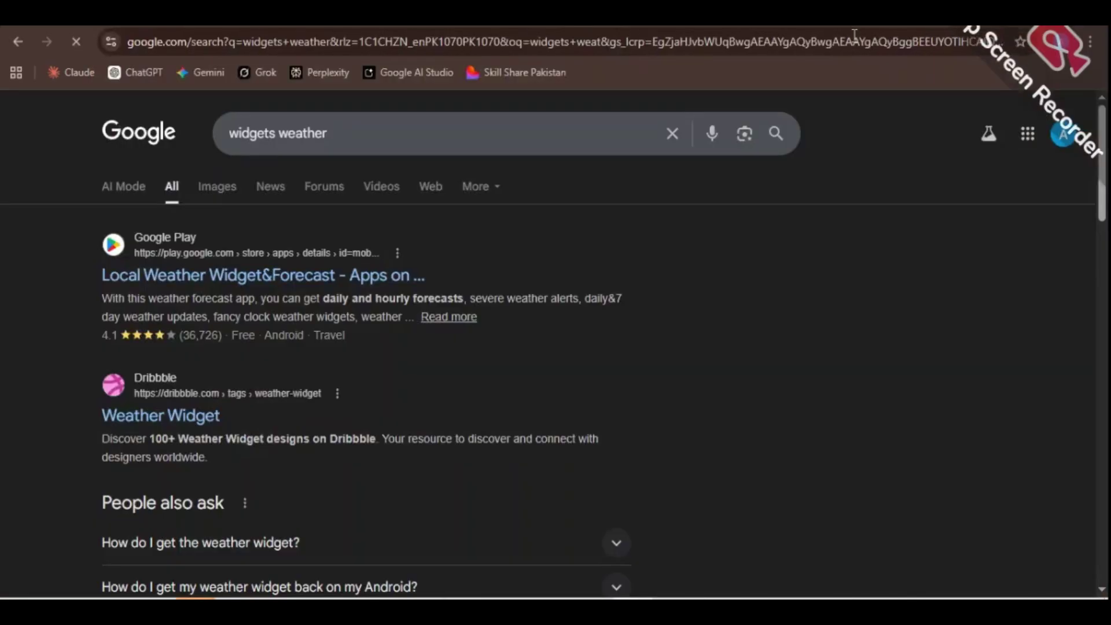
Open Dribbble's Weather Widget results and examine Keitoto's Travel Companion Mobile App Weather design.
click(207, 425)
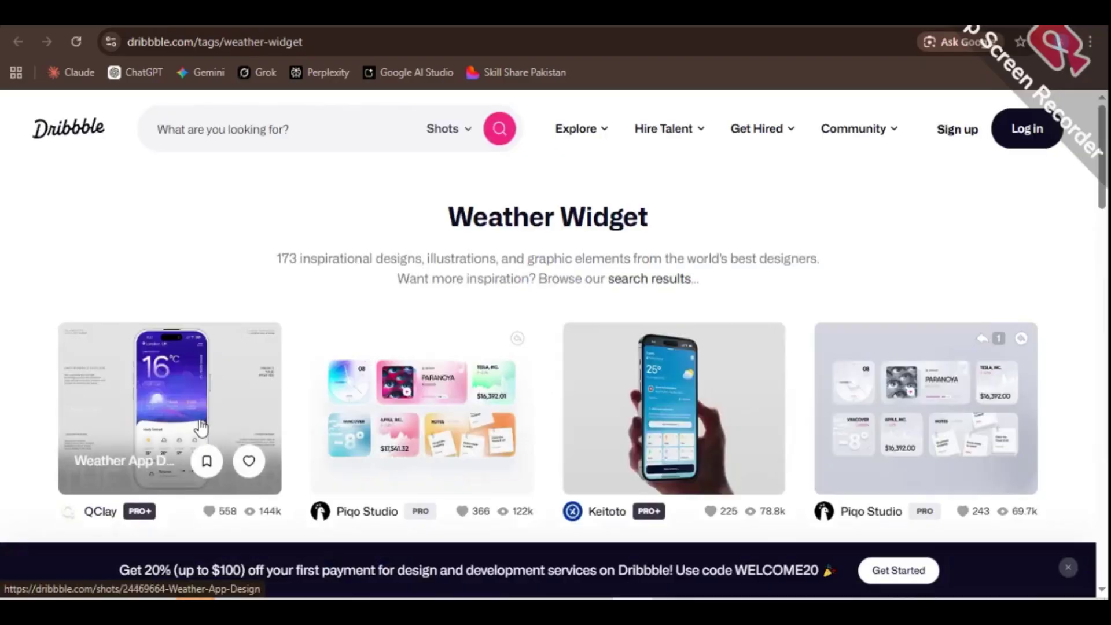
click(764, 372)
scroll(758, 370, down, 3)
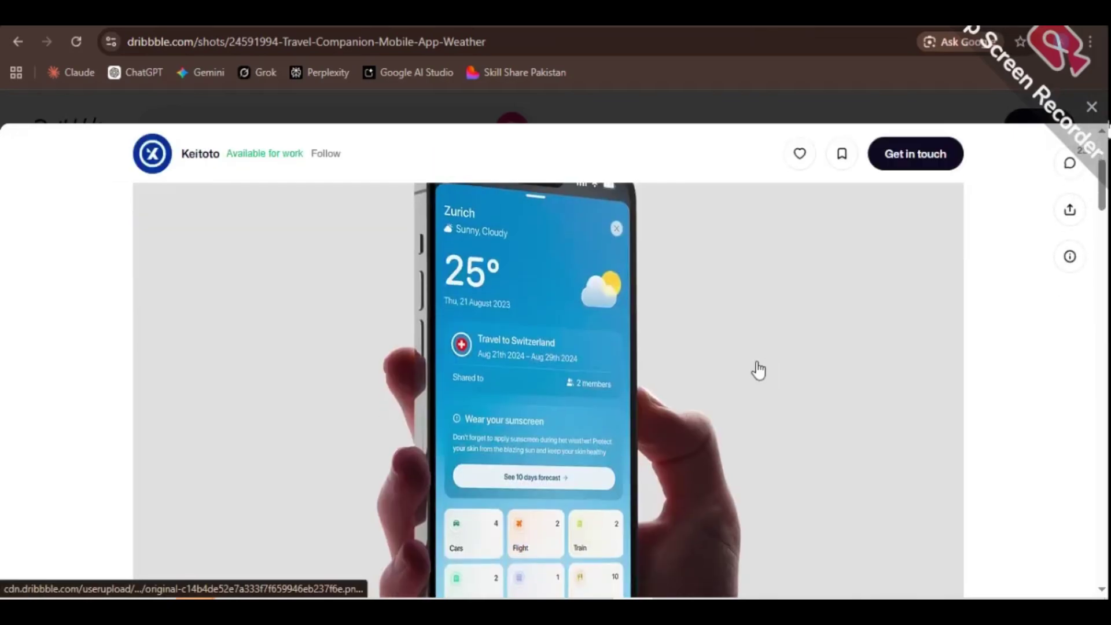
scroll(528, 400, down, 1)
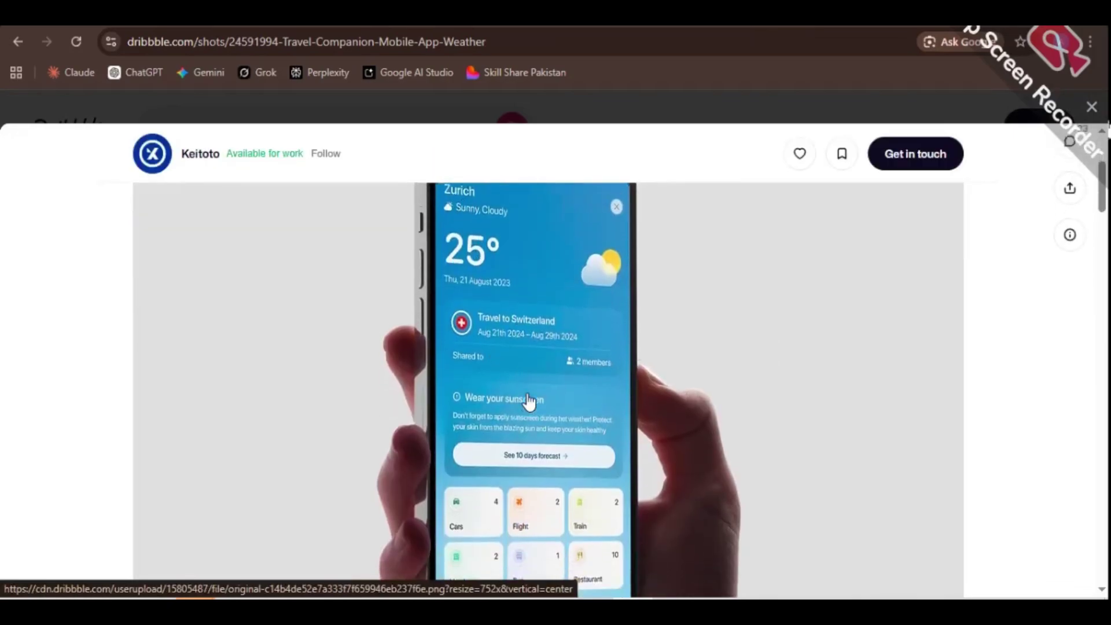
scroll(527, 398, down, 2)
scroll(526, 397, up, 4)
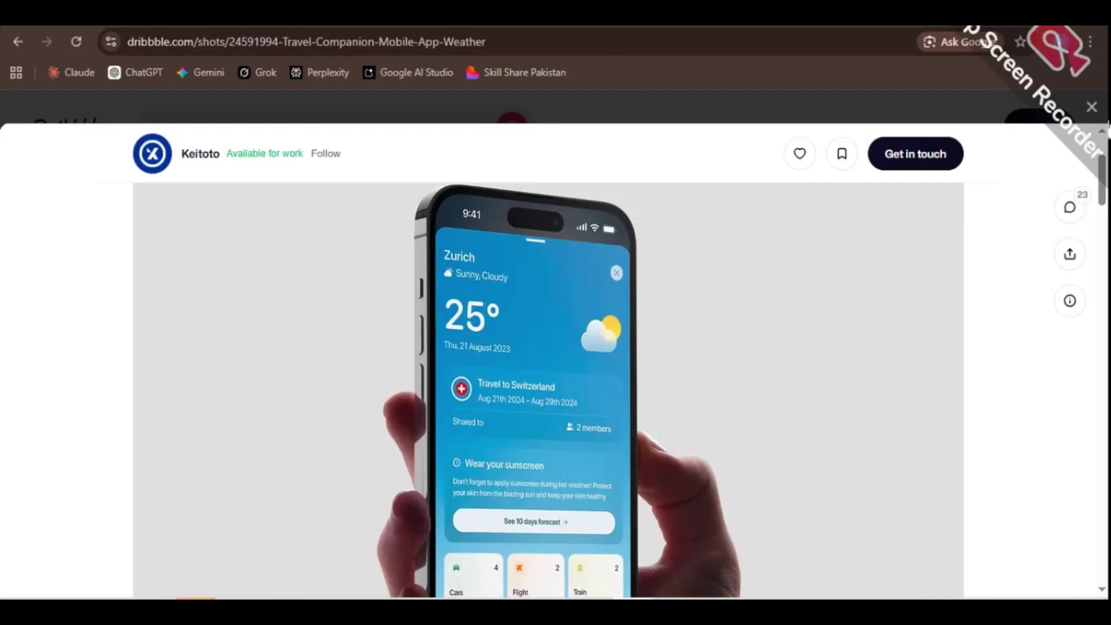
Return to the Claude chat on training office workers with AI tools and locate the reusable master prompt.
click(554, 25)
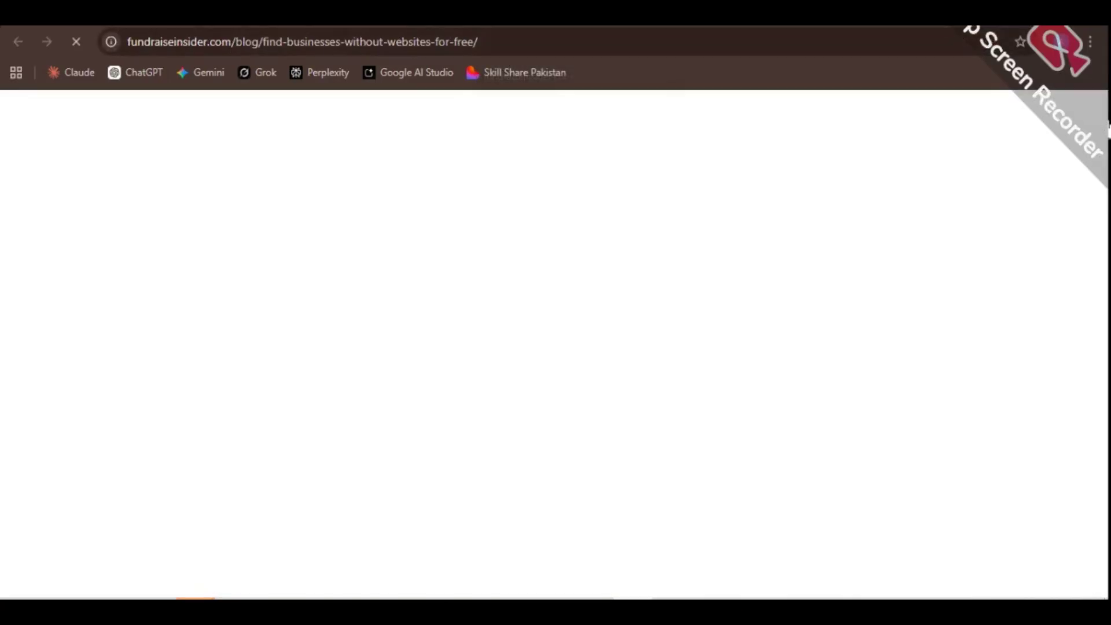
click(416, 23)
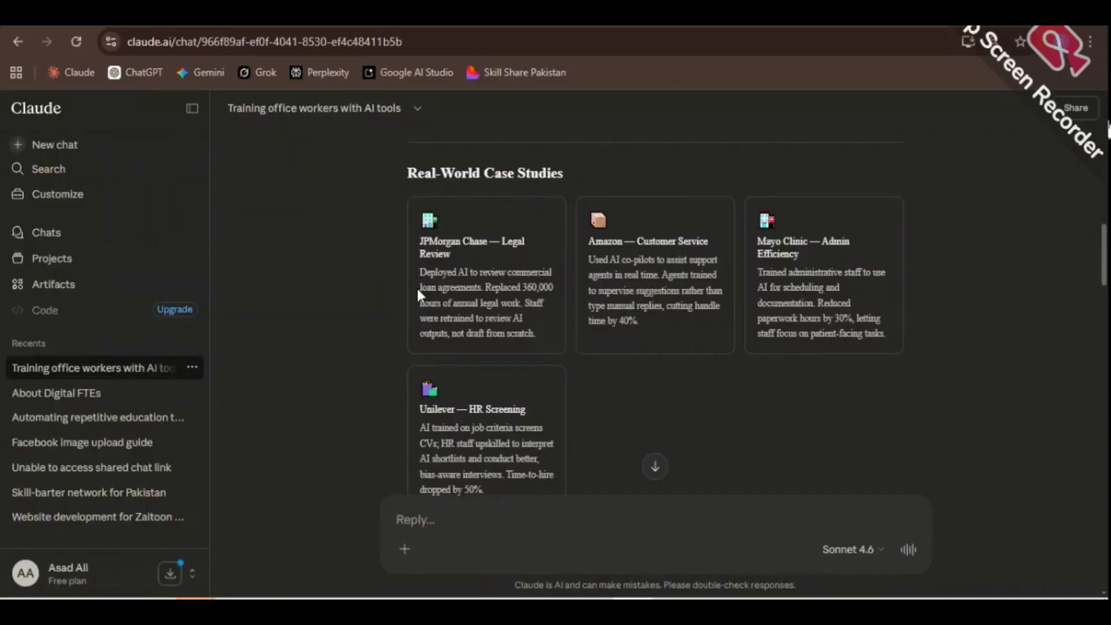
scroll(418, 290, down, 2)
click(81, 23)
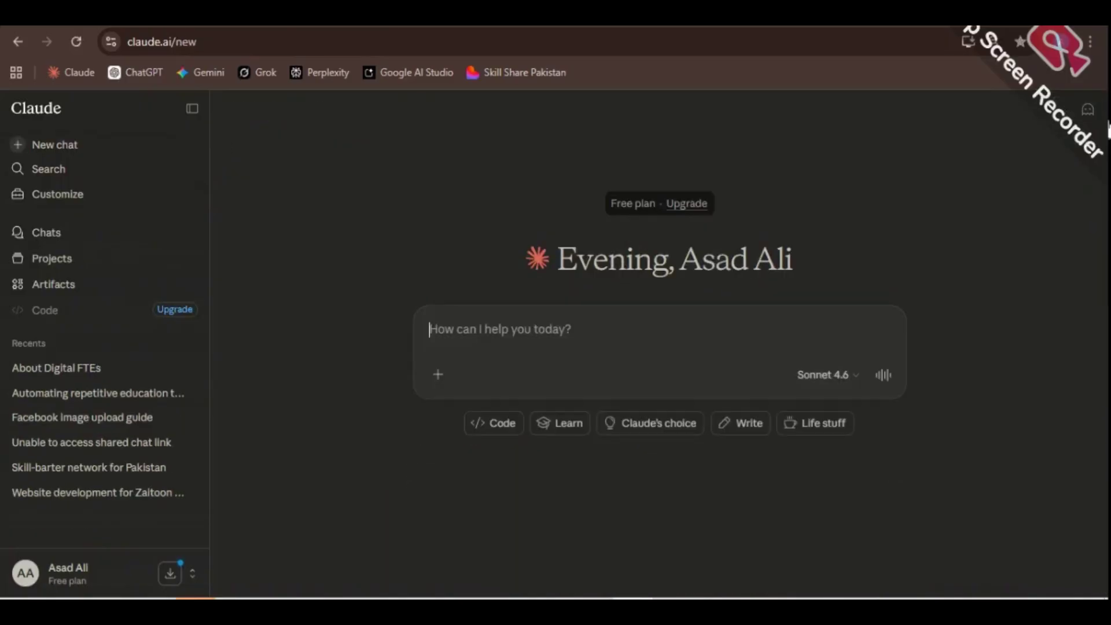
click(614, 23)
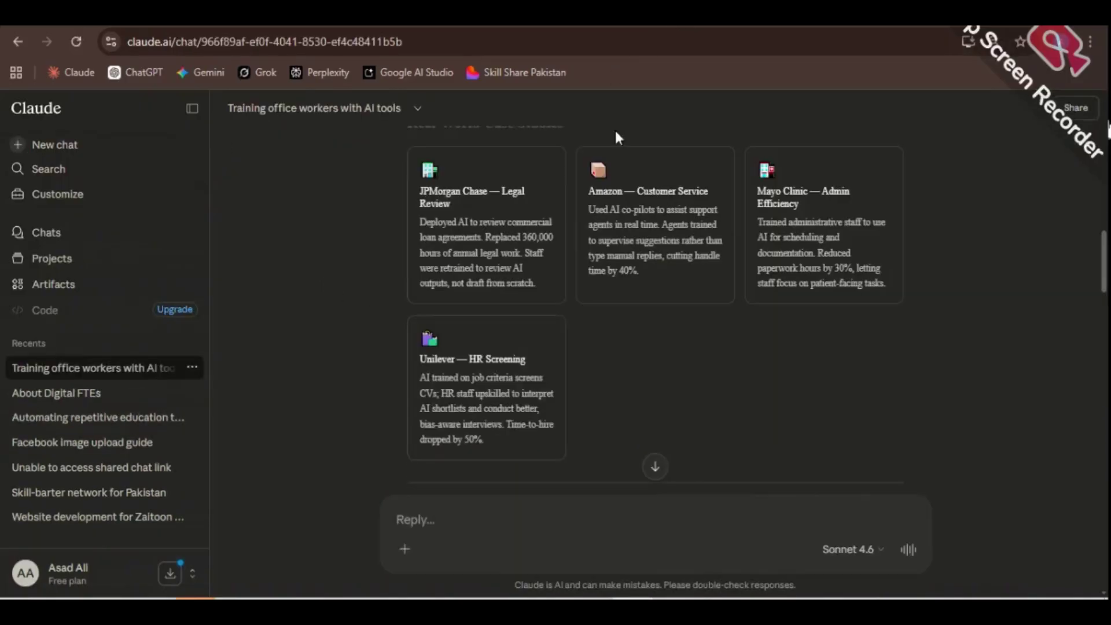
scroll(587, 257, down, 20)
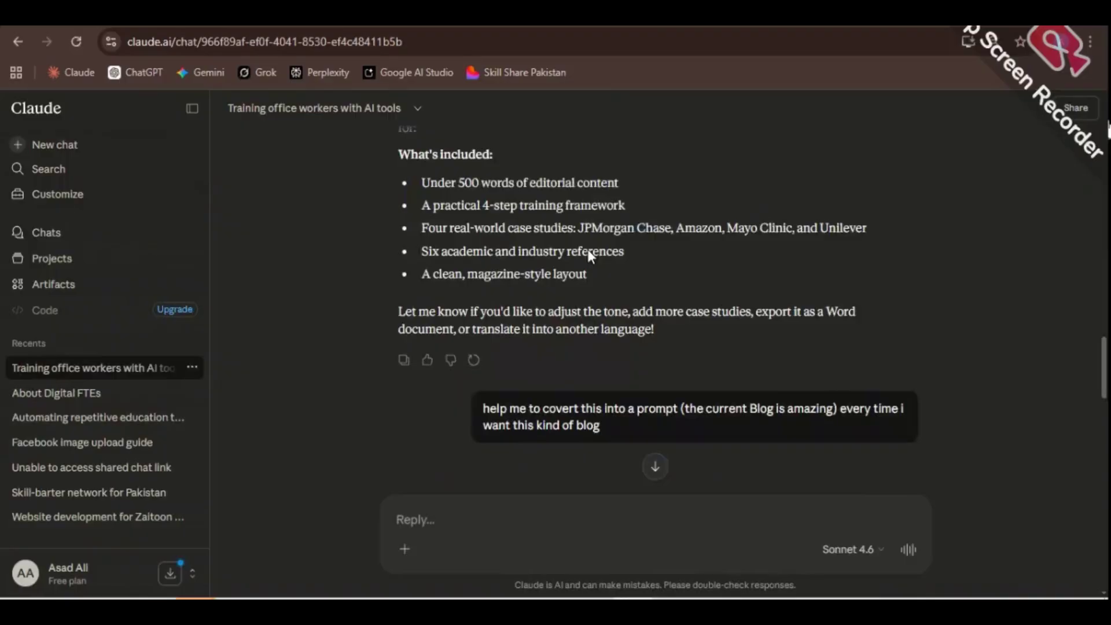
scroll(558, 377, down, 8)
scroll(550, 370, up, 6)
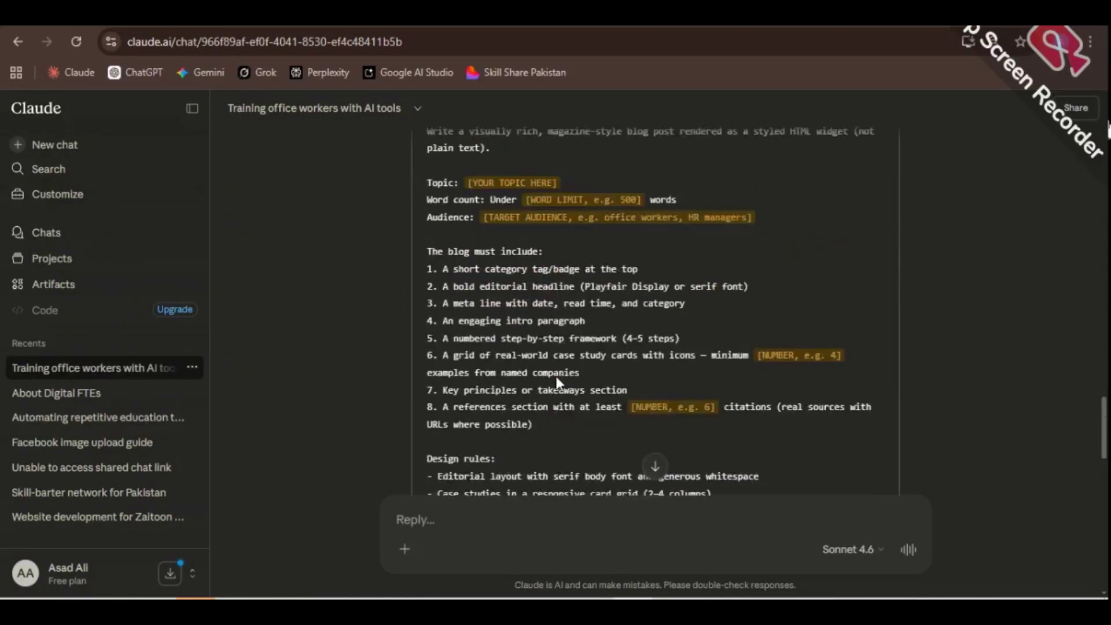
scroll(533, 351, down, 1)
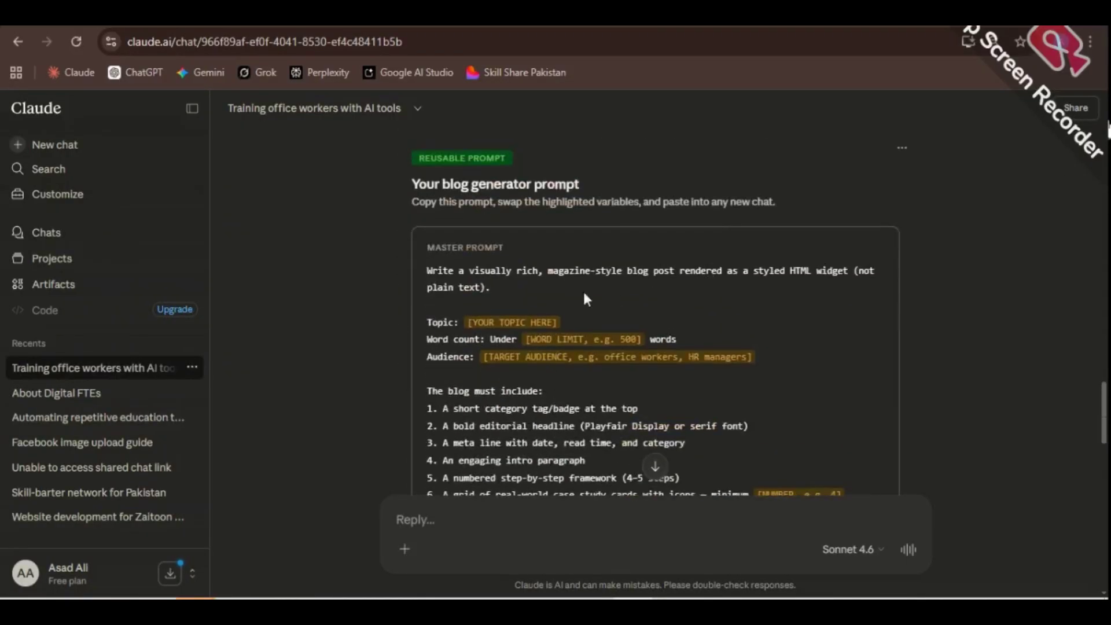
Examine the topic, word count and audience placeholders in the master prompt.
drag(434, 325, 609, 322)
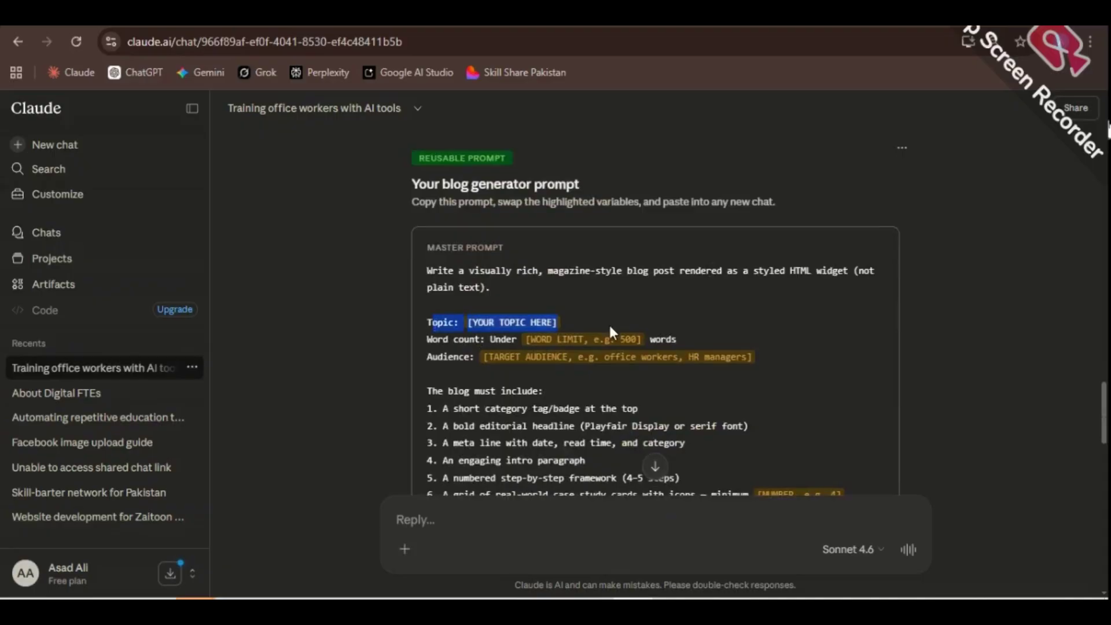
click(609, 322)
drag(516, 328, 701, 356)
click(480, 325)
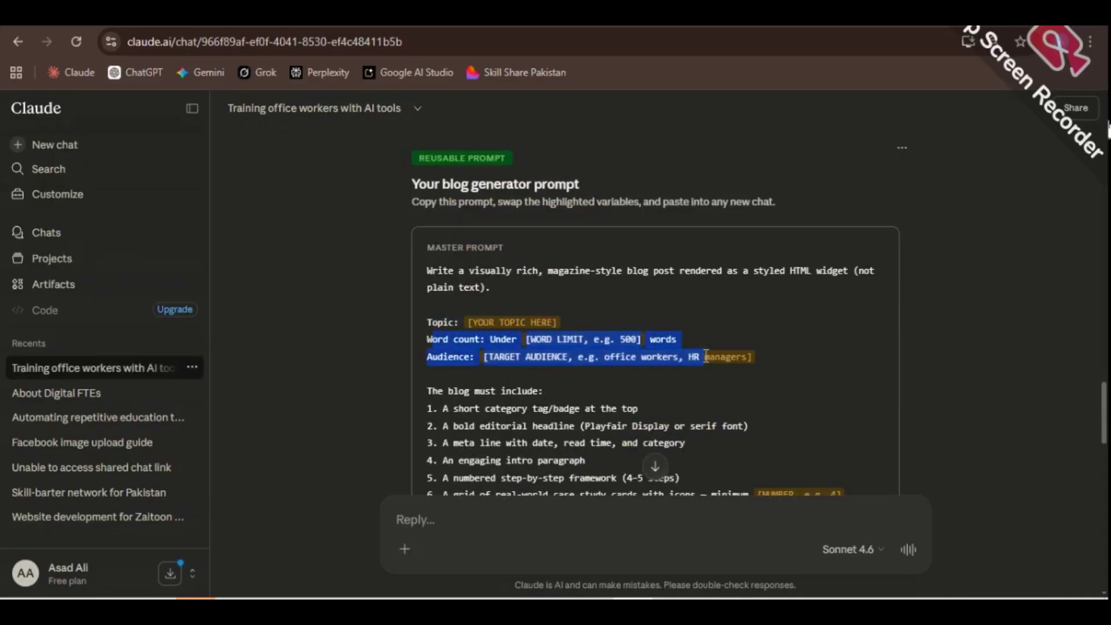
click(701, 357)
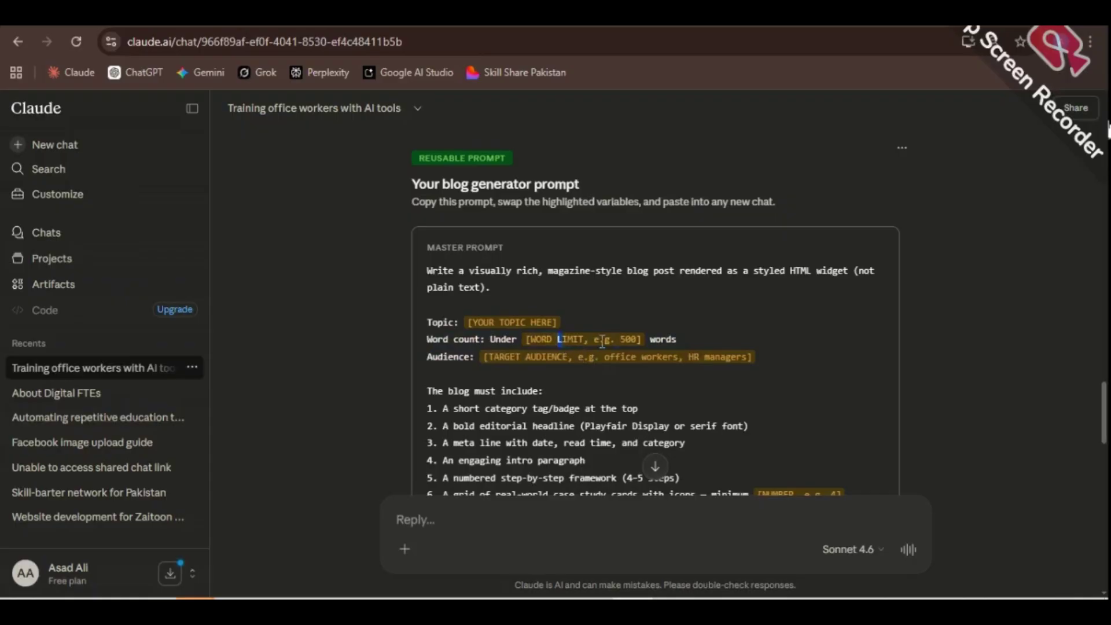
drag(560, 340, 676, 339)
click(676, 339)
drag(488, 357, 674, 357)
double_click(659, 357)
click(621, 363)
Review the ready-made example topics and the usage instructions that follow the master prompt.
scroll(582, 382, down, 15)
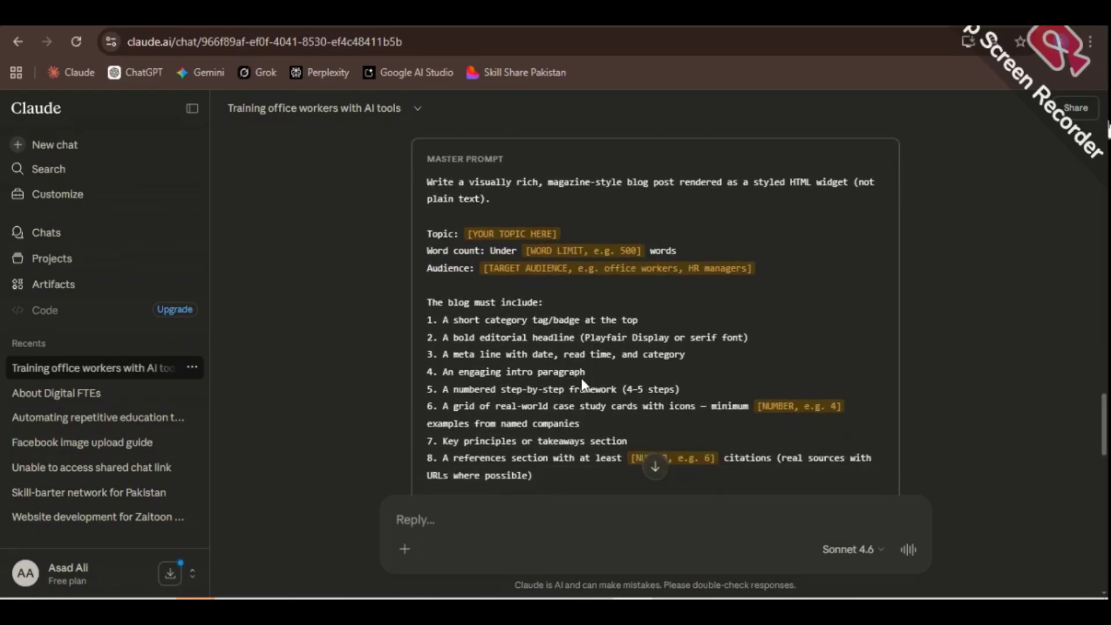
scroll(580, 377, up, 3)
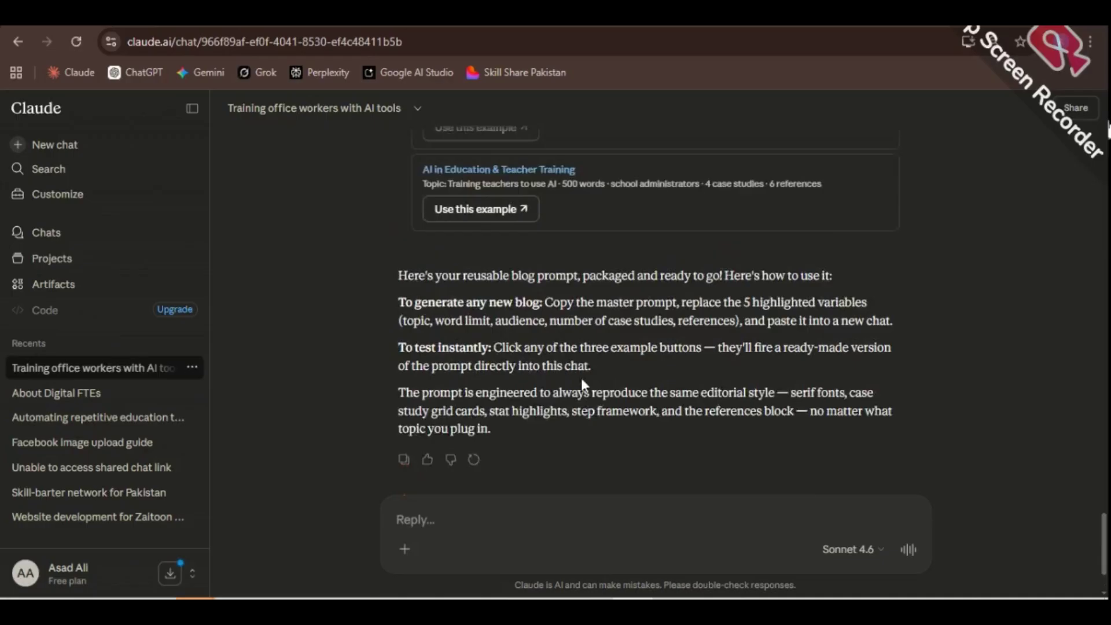
scroll(496, 286, up, 2)
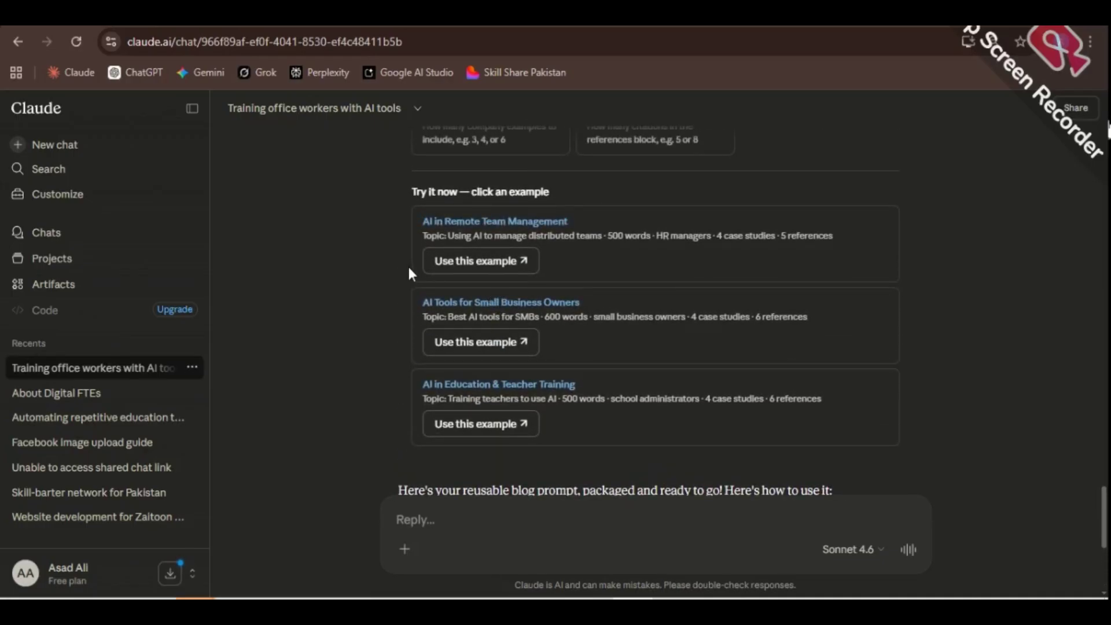
scroll(447, 267, up, 1)
scroll(448, 267, down, 2)
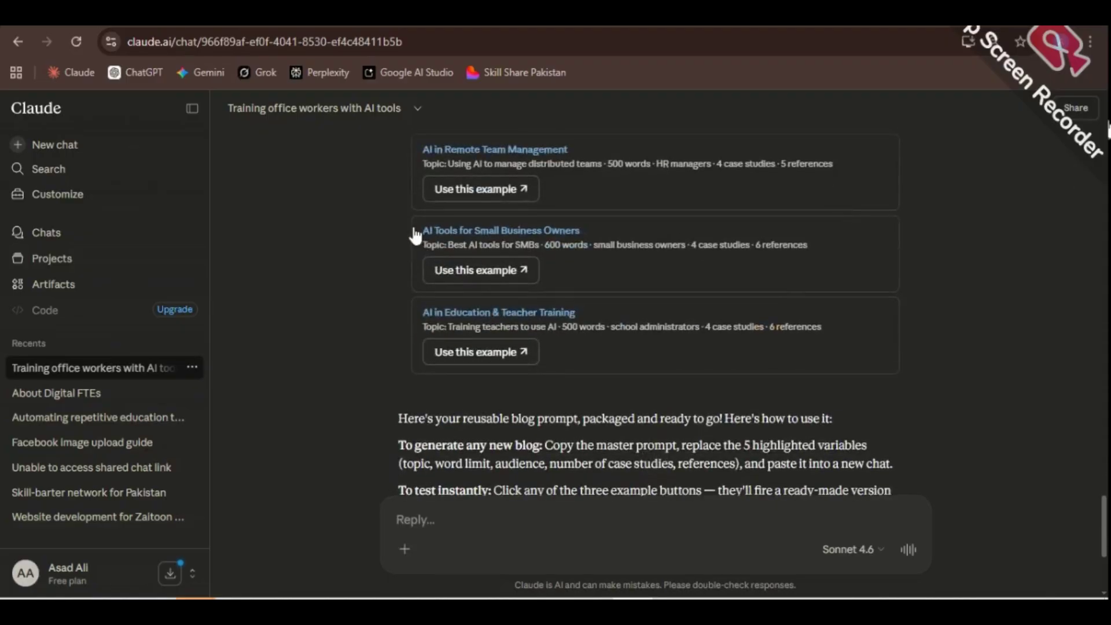
scroll(417, 235, up, 1)
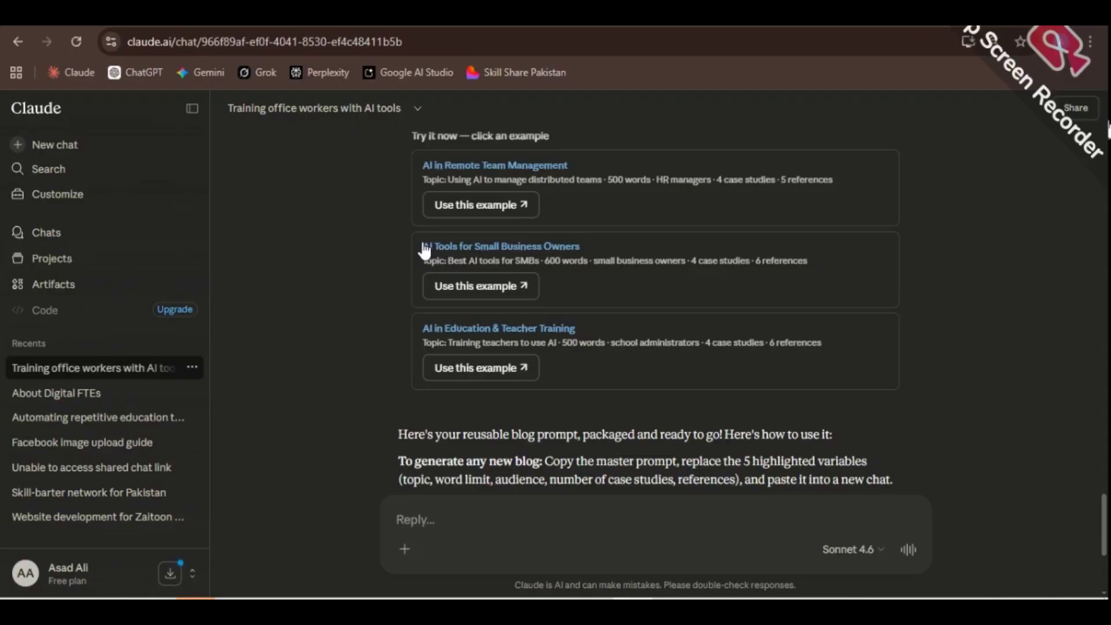
Review the master prompt's variables, required sections and design rules, and copy the whole prompt.
scroll(424, 250, up, 10)
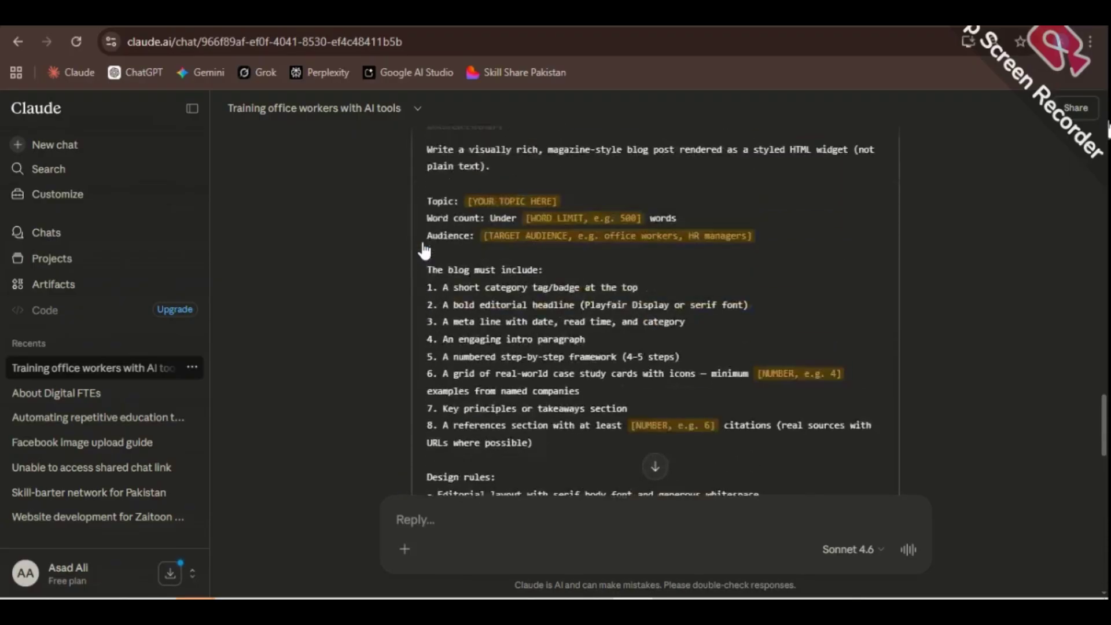
scroll(424, 250, up, 3)
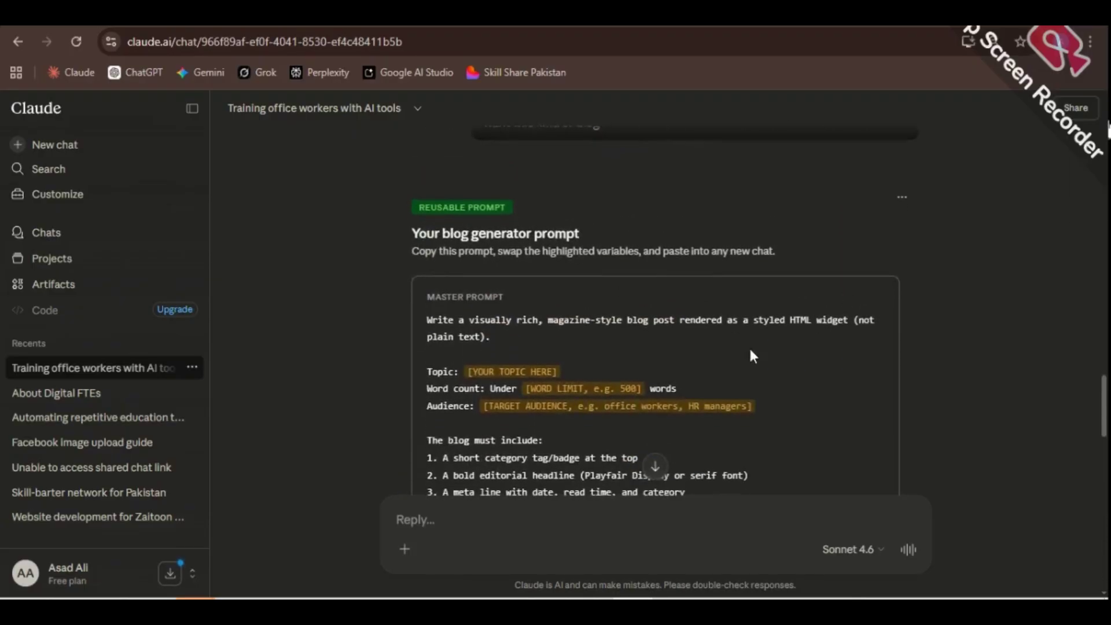
scroll(814, 329, down, 4)
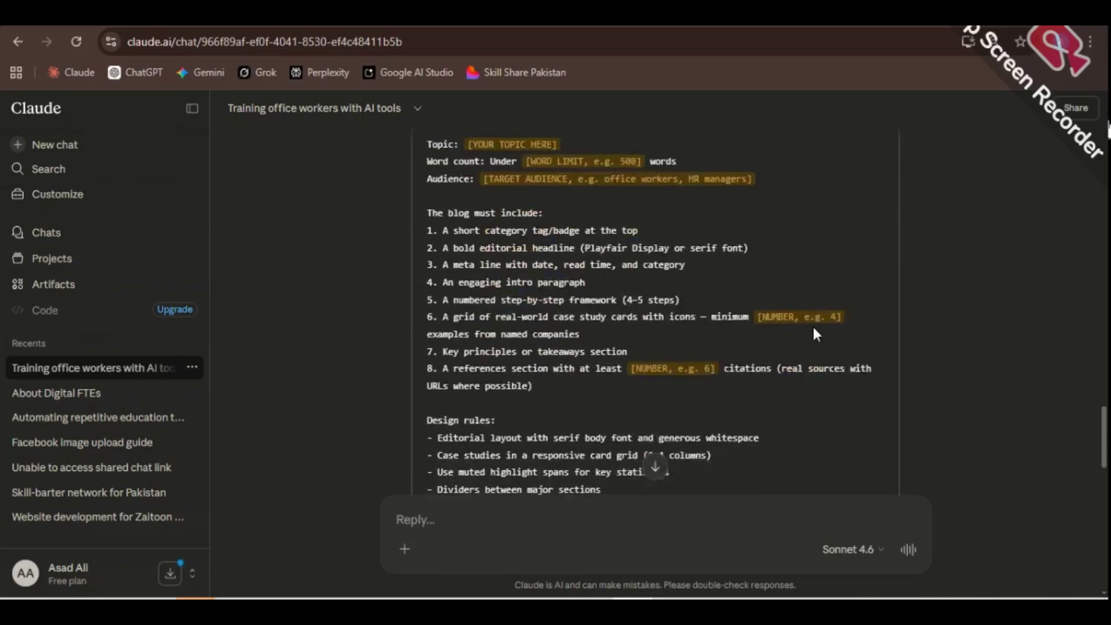
scroll(813, 330, down, 5)
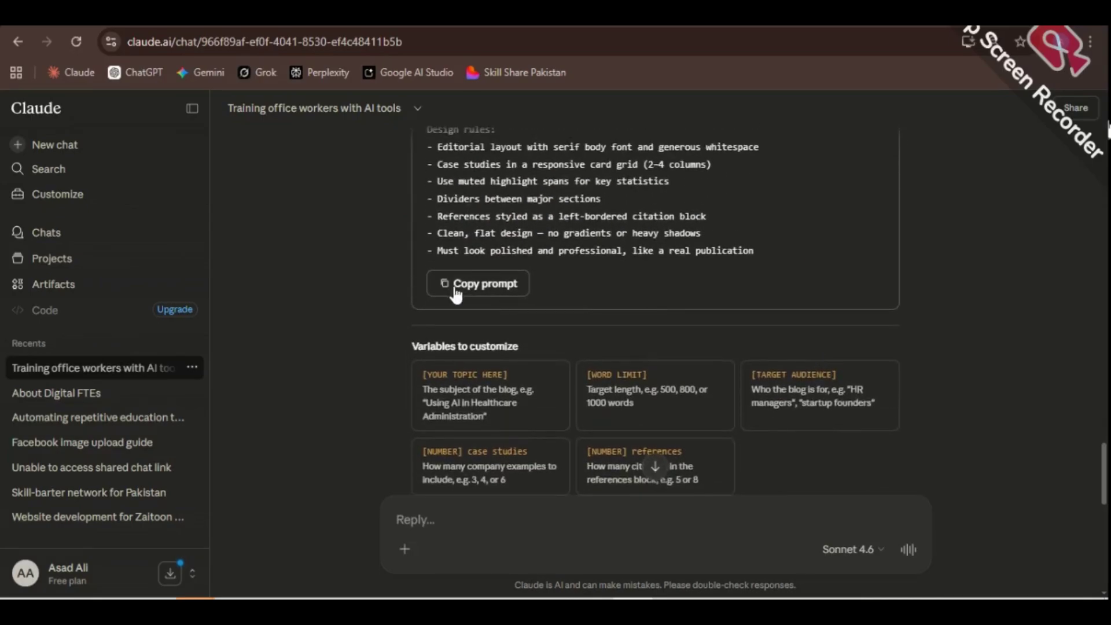
click(456, 290)
Start a new personal project in Claude and name it "Blog".
click(98, 272)
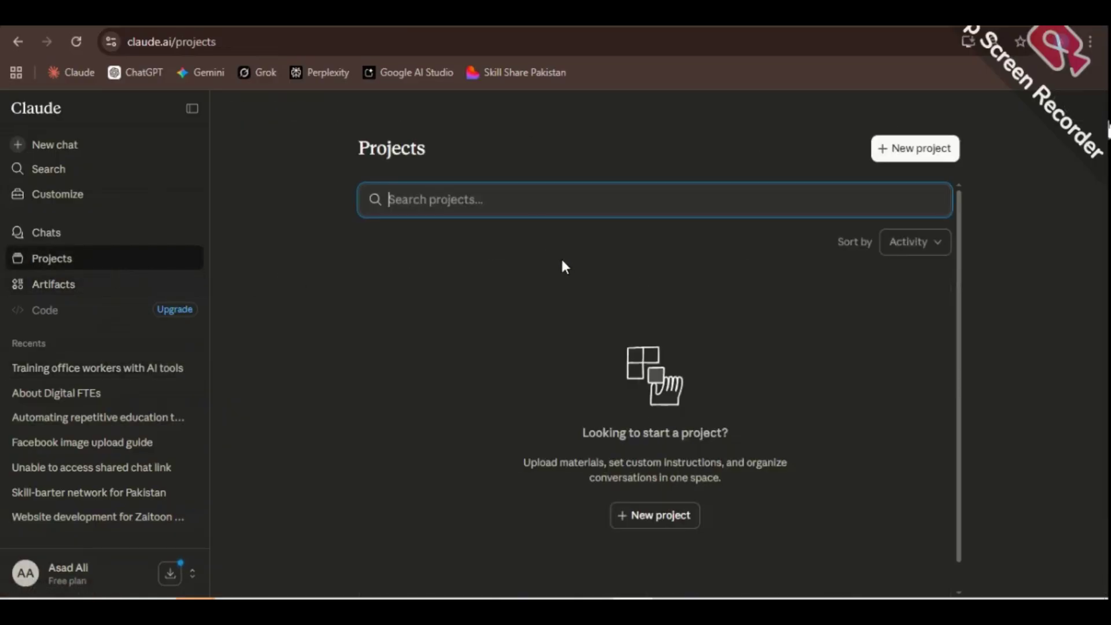
click(891, 150)
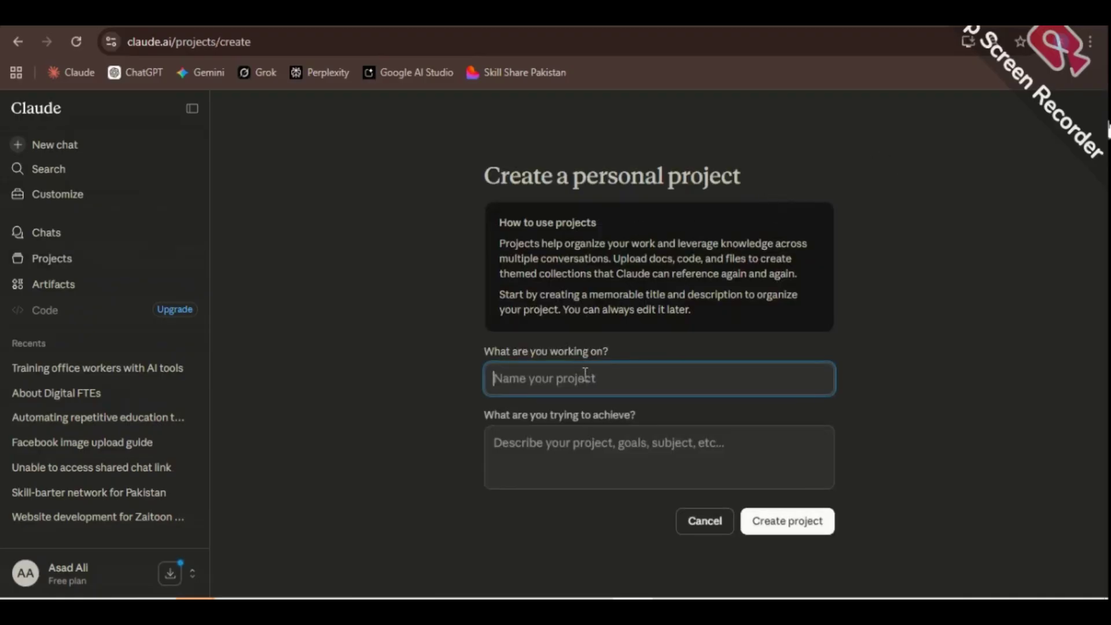
text(blog)
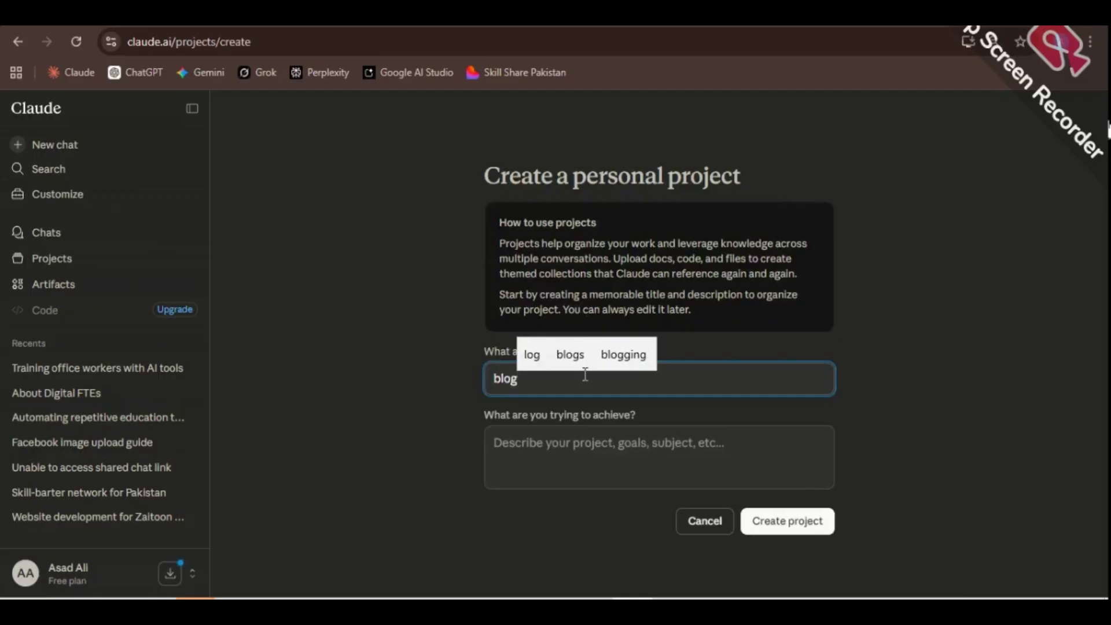
key(Left)
key(BackSpace)
key(ctrl+a)
text(B)
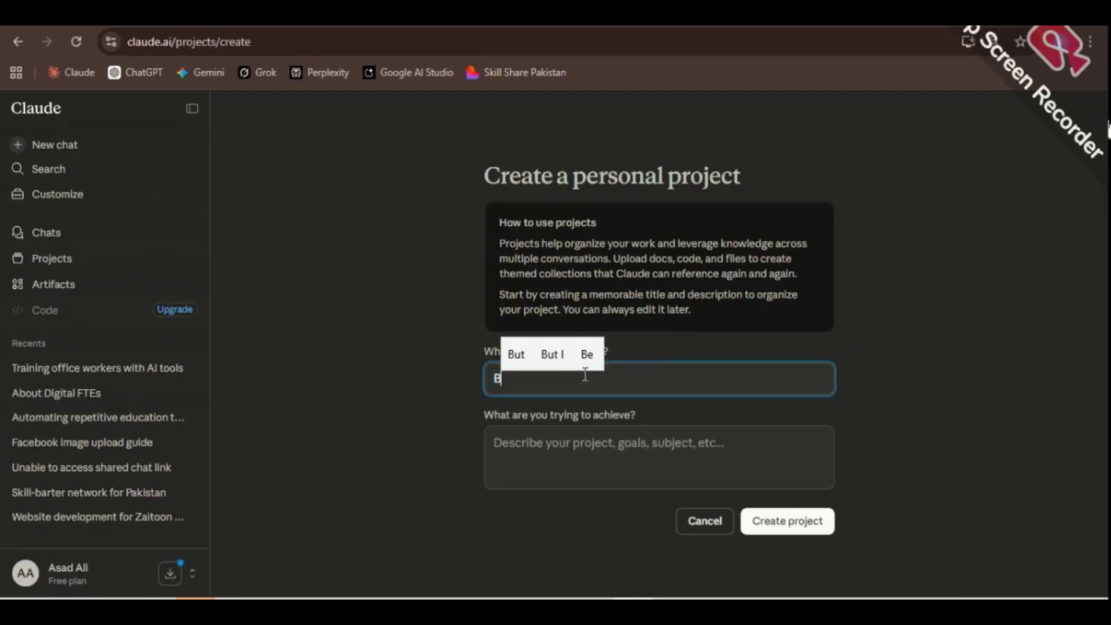
text(log)
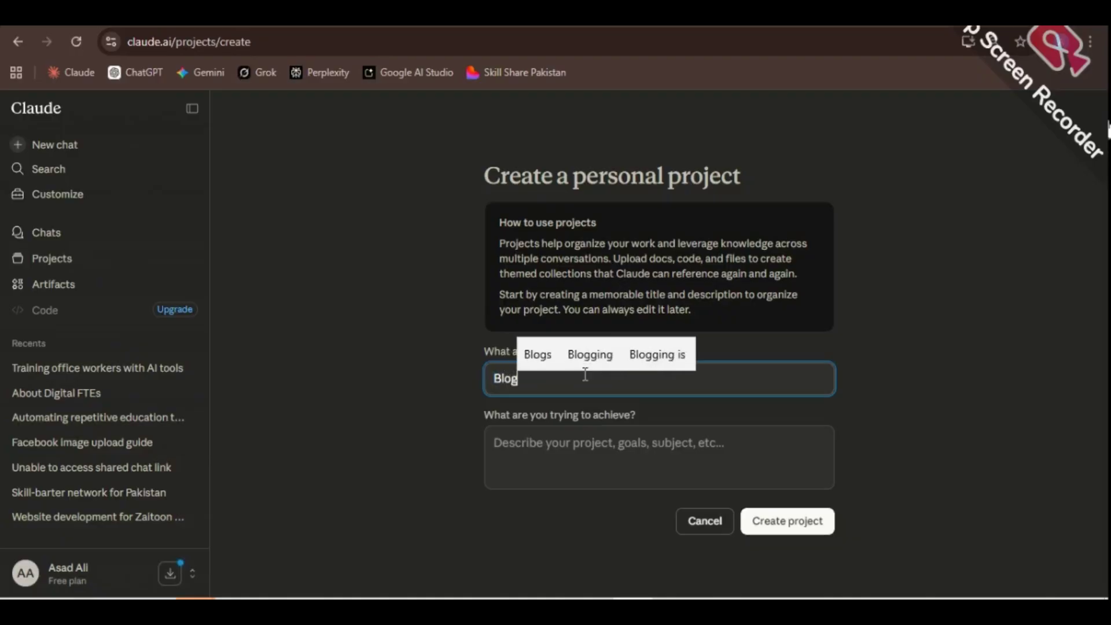
Paste the copied master prompt as the project's goal description and check its text.
click(591, 463)
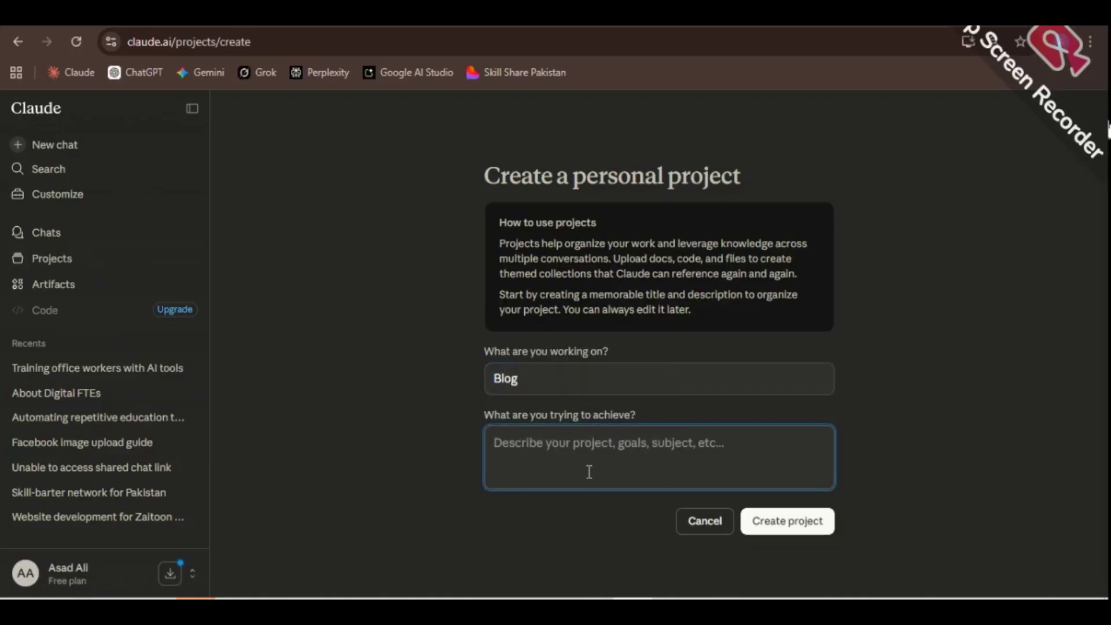
key(ctrl+v)
scroll(589, 470, up, 6)
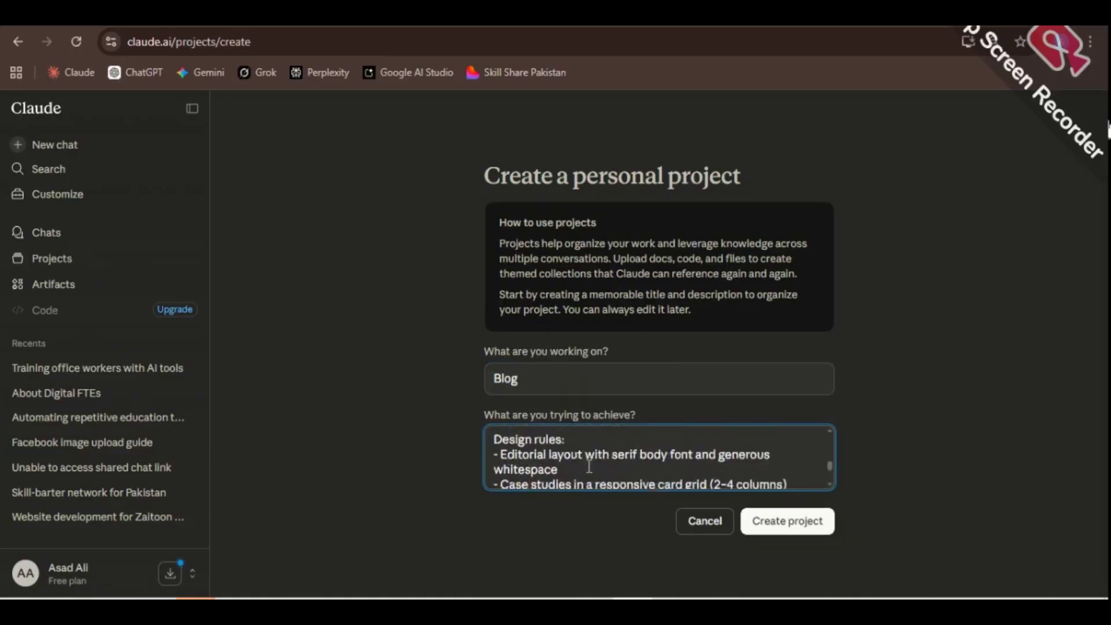
Check the end of the pasted goal description and create the Blog project.
scroll(636, 480, down, 6)
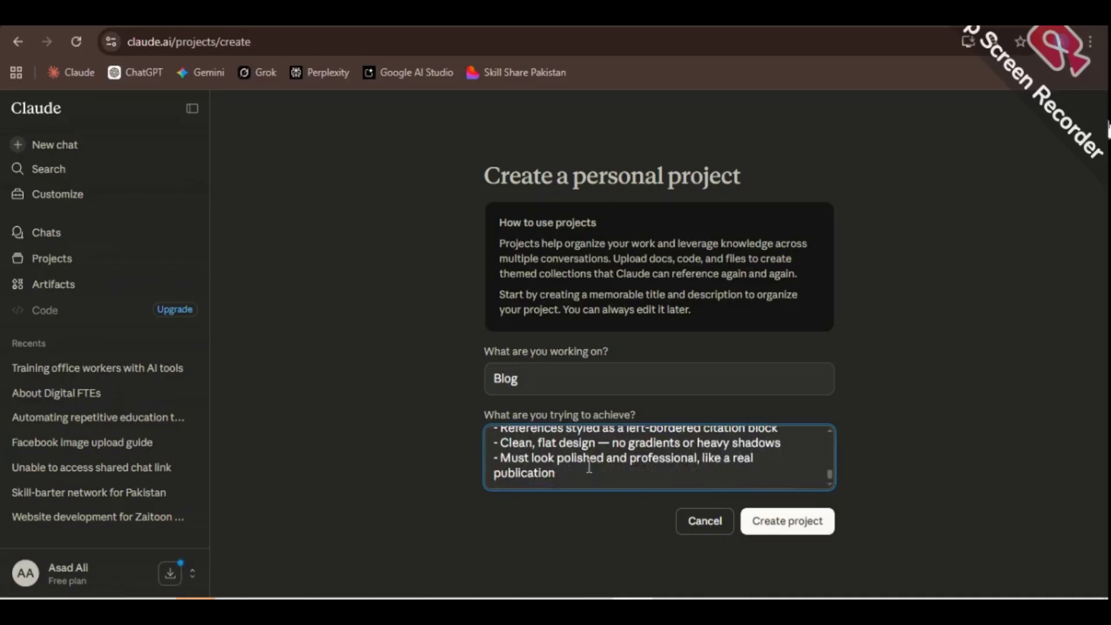
click(776, 529)
click(775, 528)
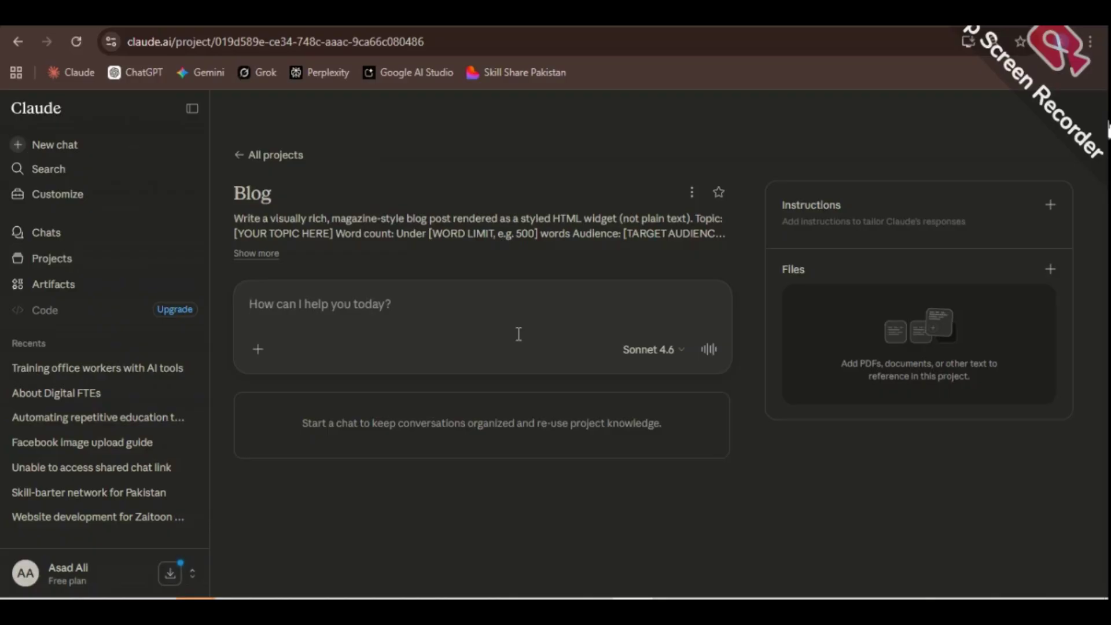
Start a chat in the Blog project with the request "Blog on Pakistan in AI".
text(Write)
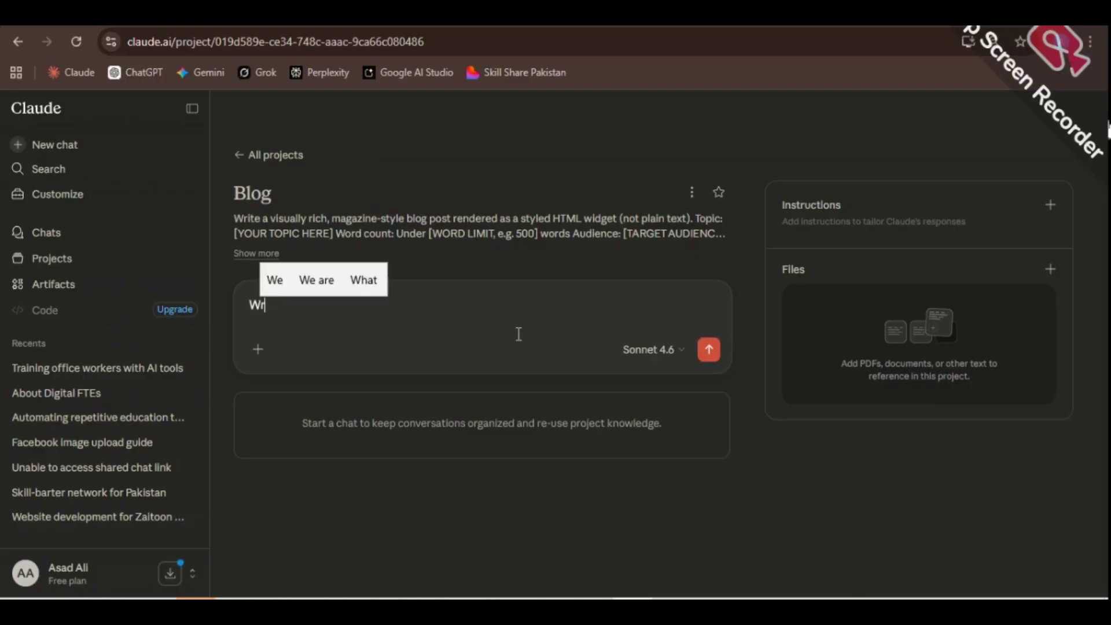
key(BackSpace)
key(BackSpace)
key(BackSpace)
key(BackSpace)
key(BackSpace)
key(BackSpace)
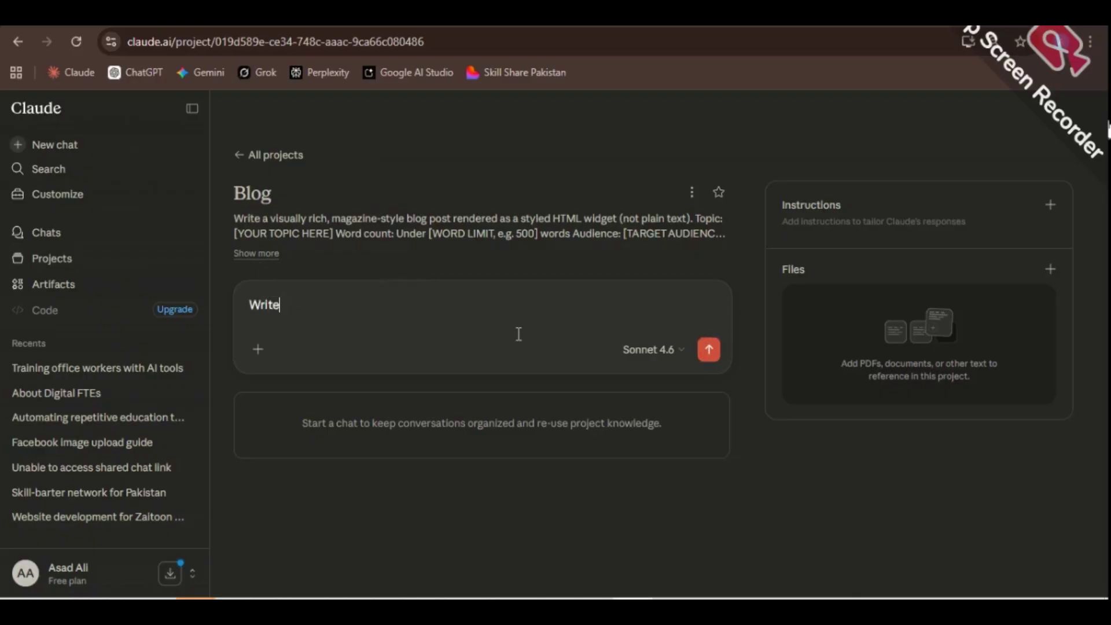
text(Blog on )
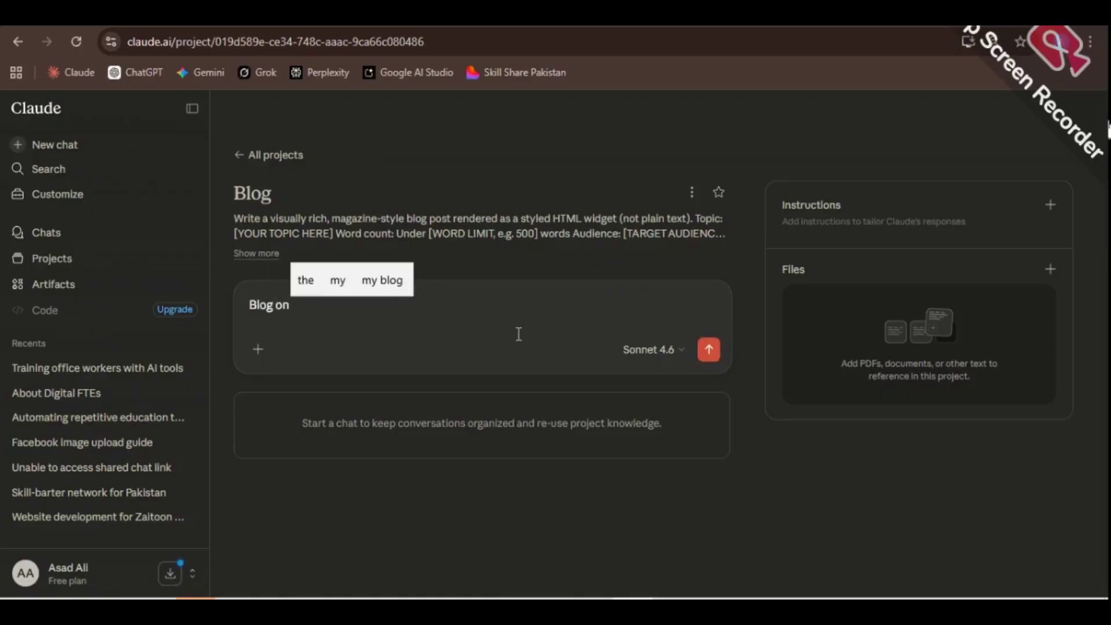
text(Pakistan )
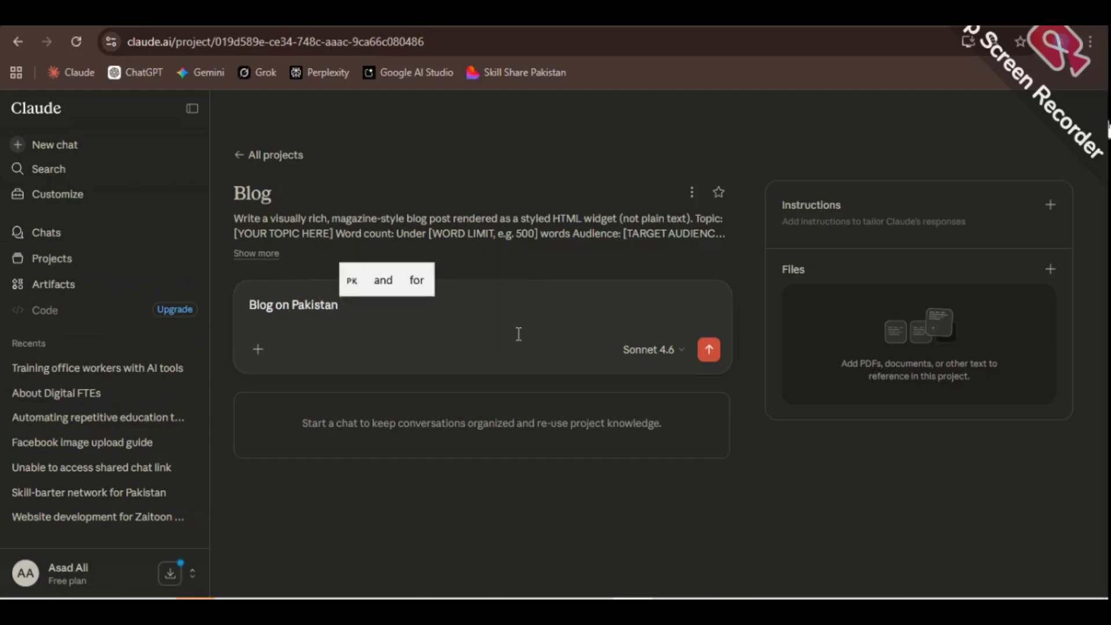
text(in AI)
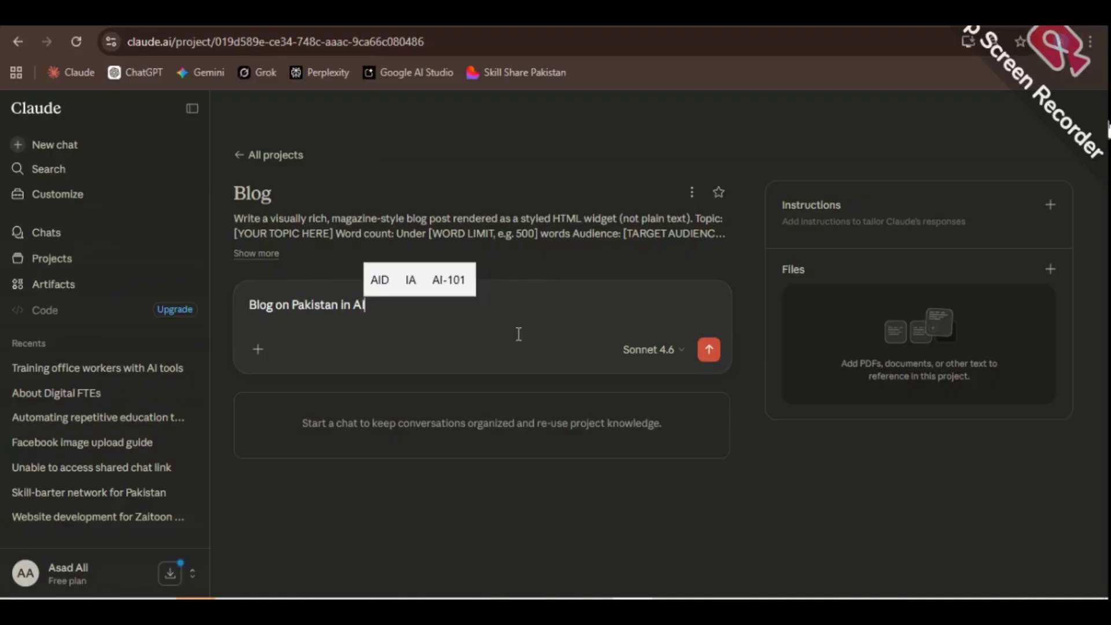
key(Return)
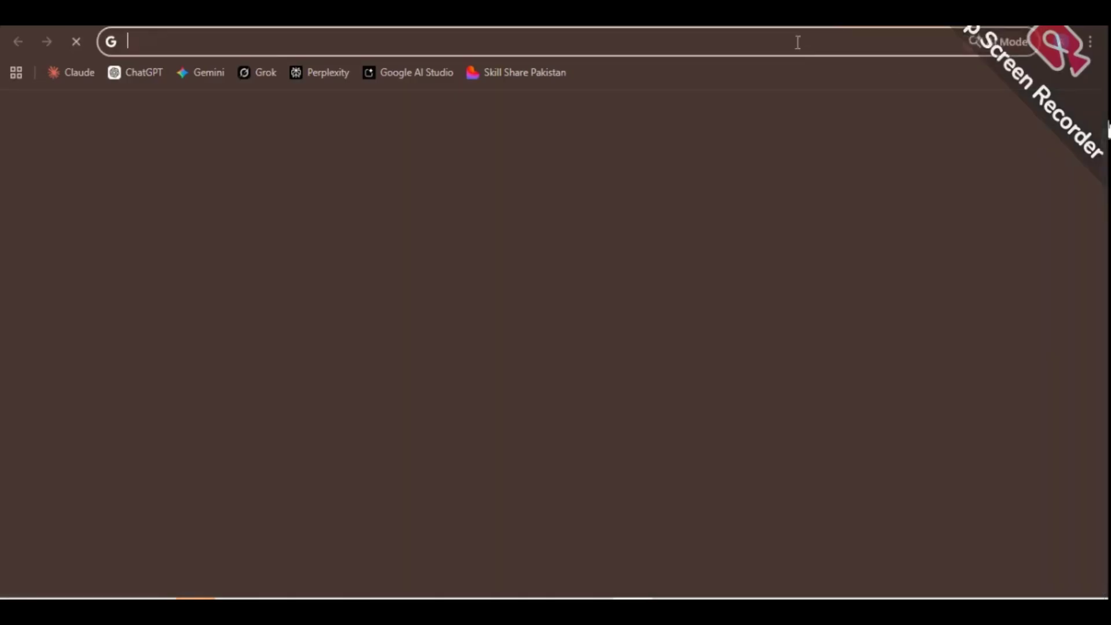
Search the web for excalidraw in a new browser tab and open the Excalidraw whiteboard.
key(ctrl+t)
click(797, 38)
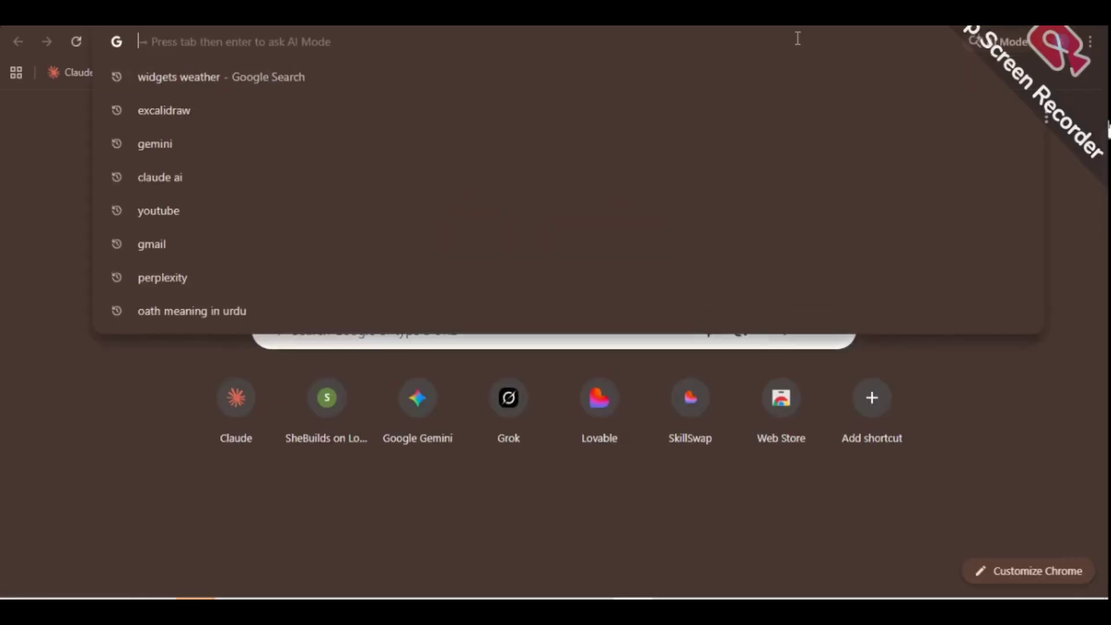
text(e)
key(Return)
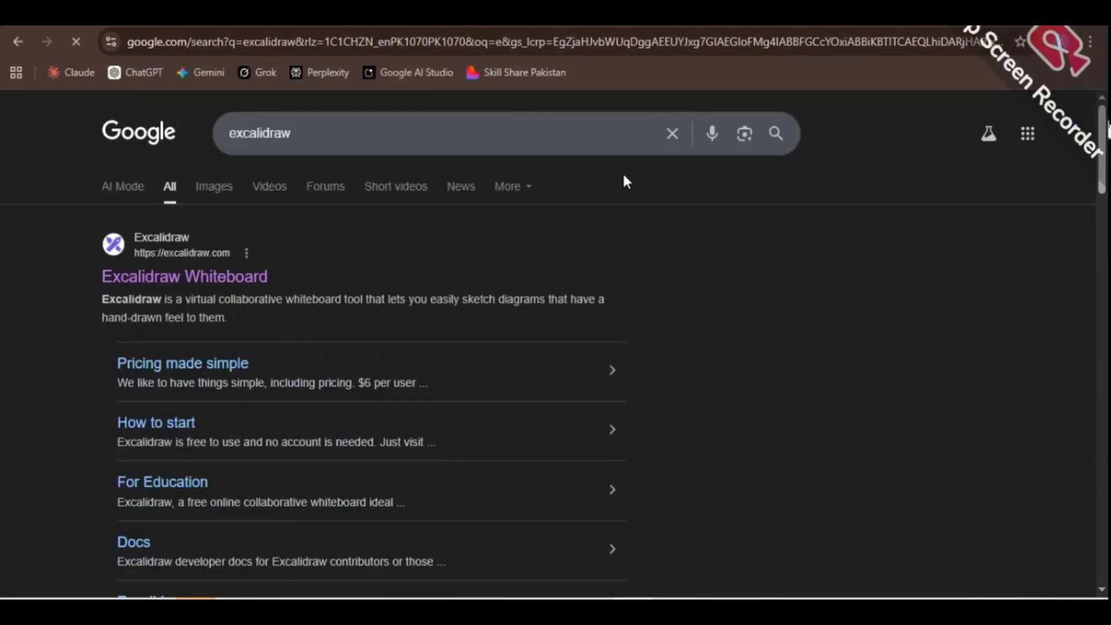
click(264, 280)
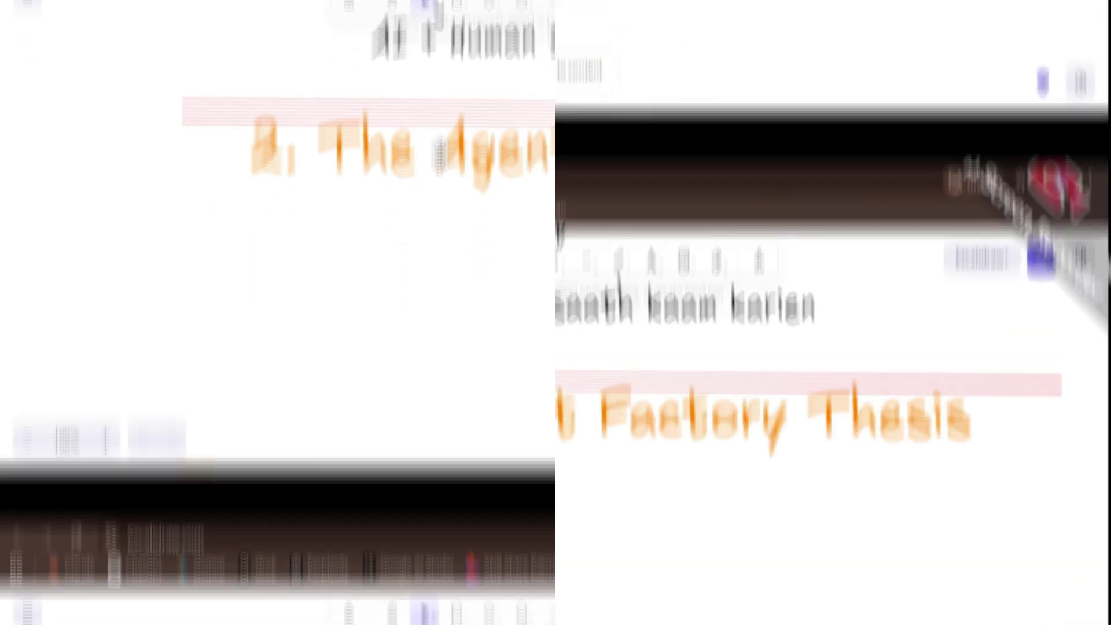
Add an orange text element reading "Repetitive Tasks" on the empty part of the canvas.
click(648, 126)
click(340, 253)
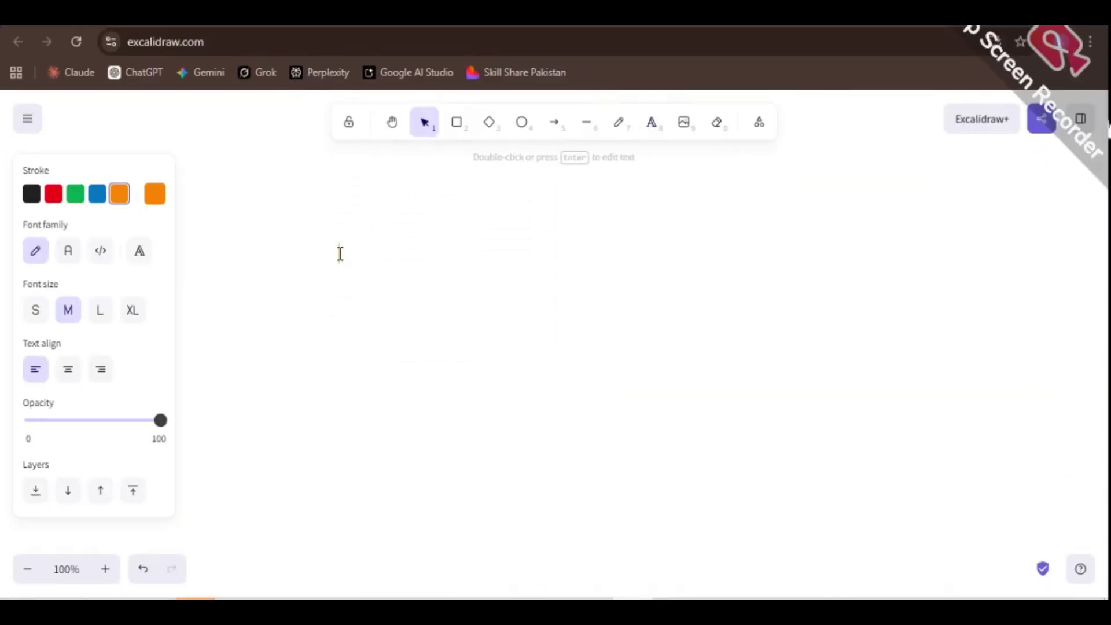
text(Repeti)
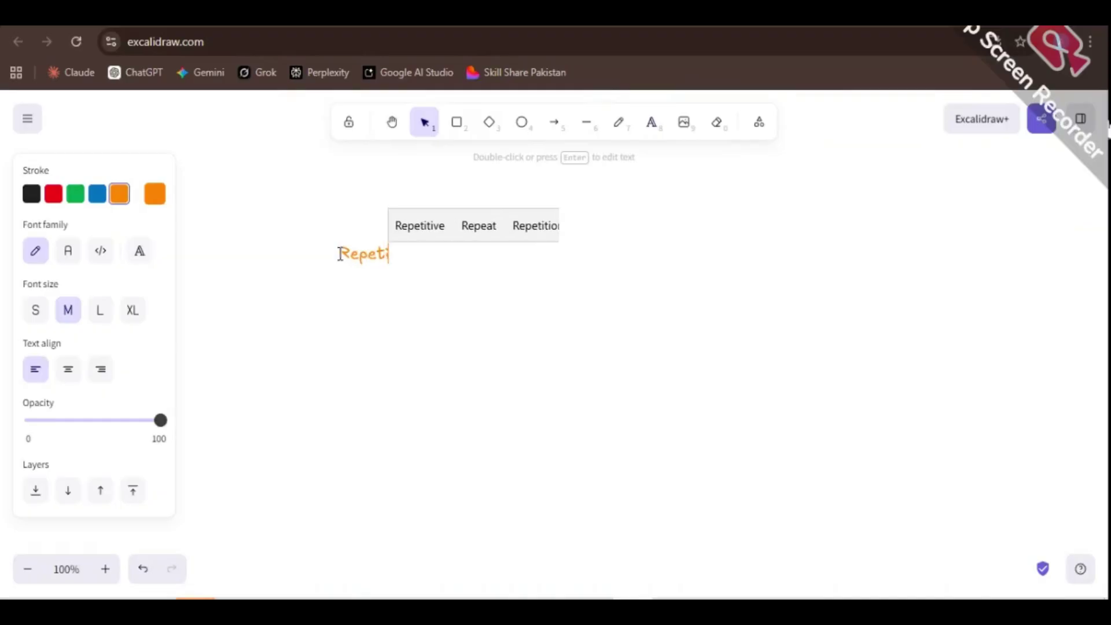
click(415, 227)
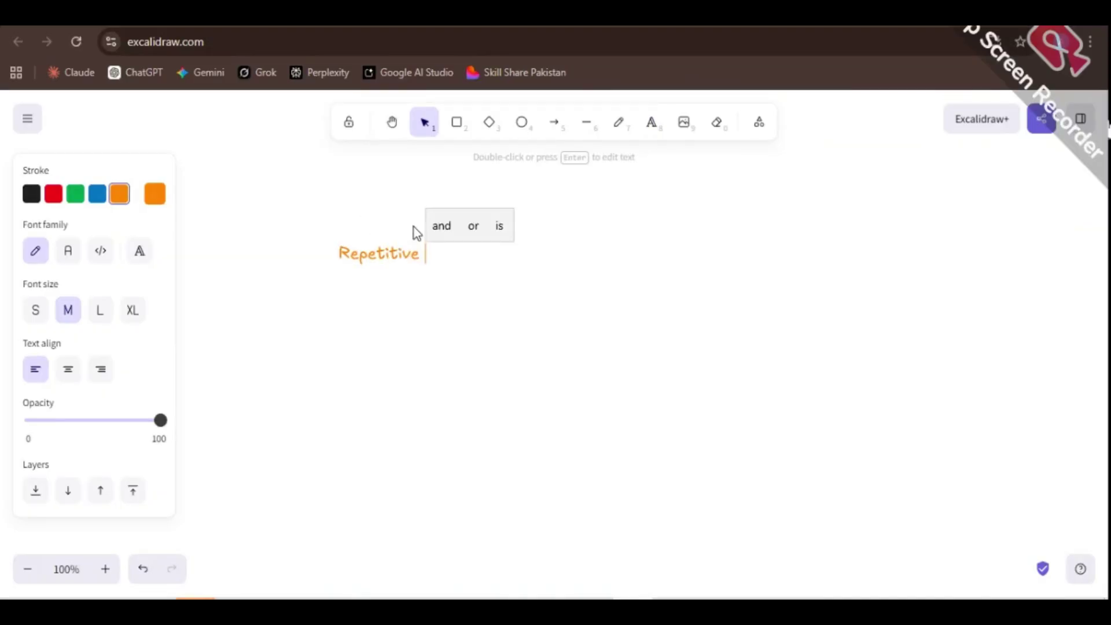
text(Ta)
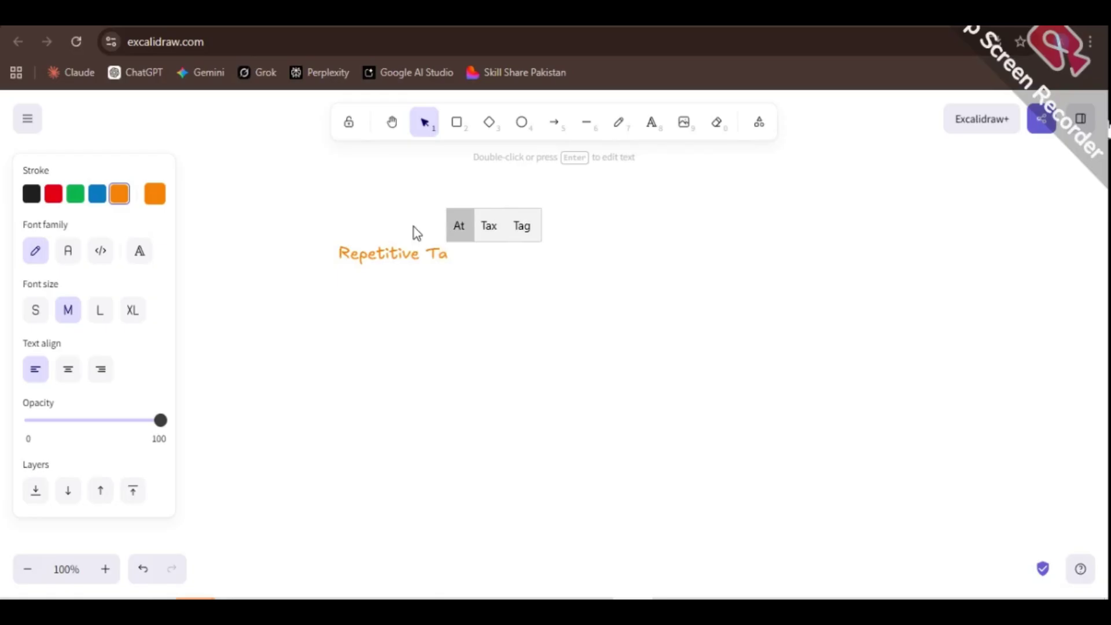
text(sks)
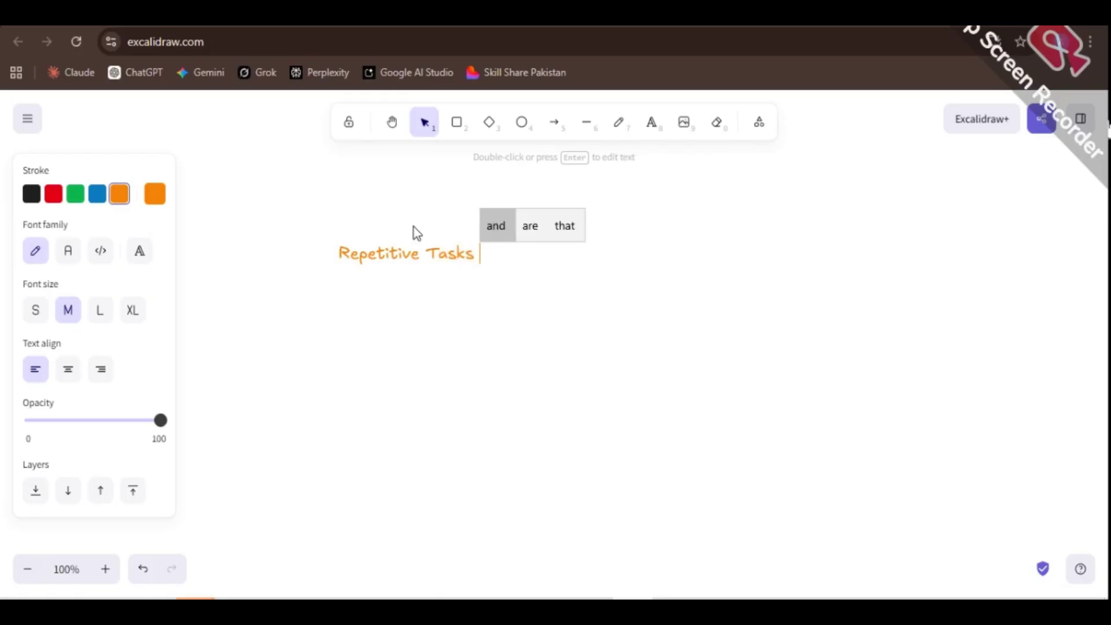
Add a second line reading "Time Consuming Tasks" with a capital T to the same text and finish editing it.
key(Return)
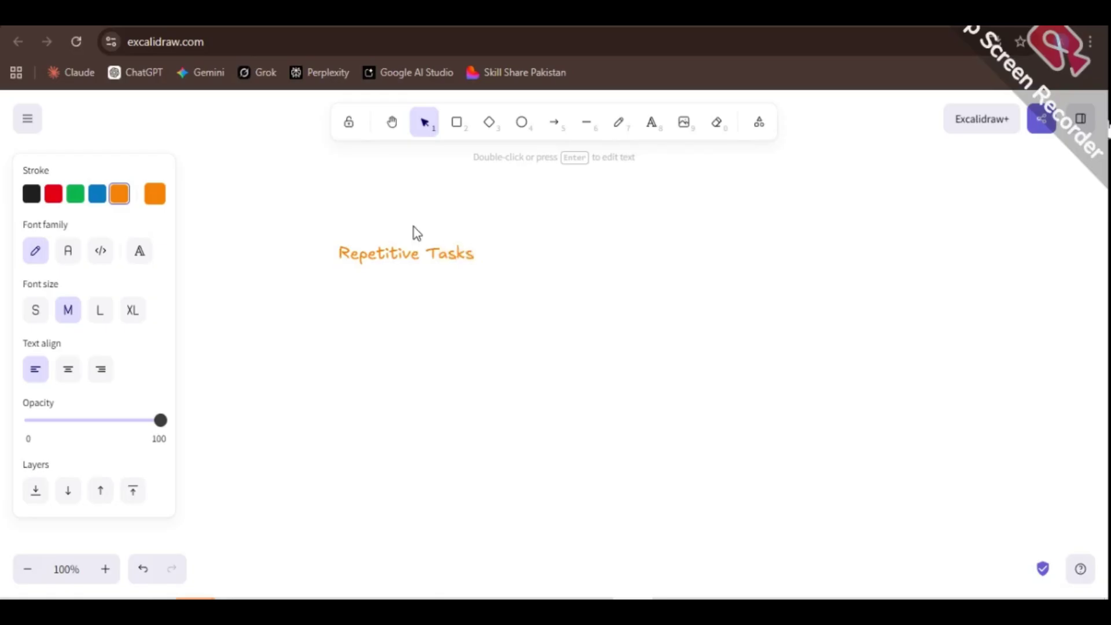
text(time)
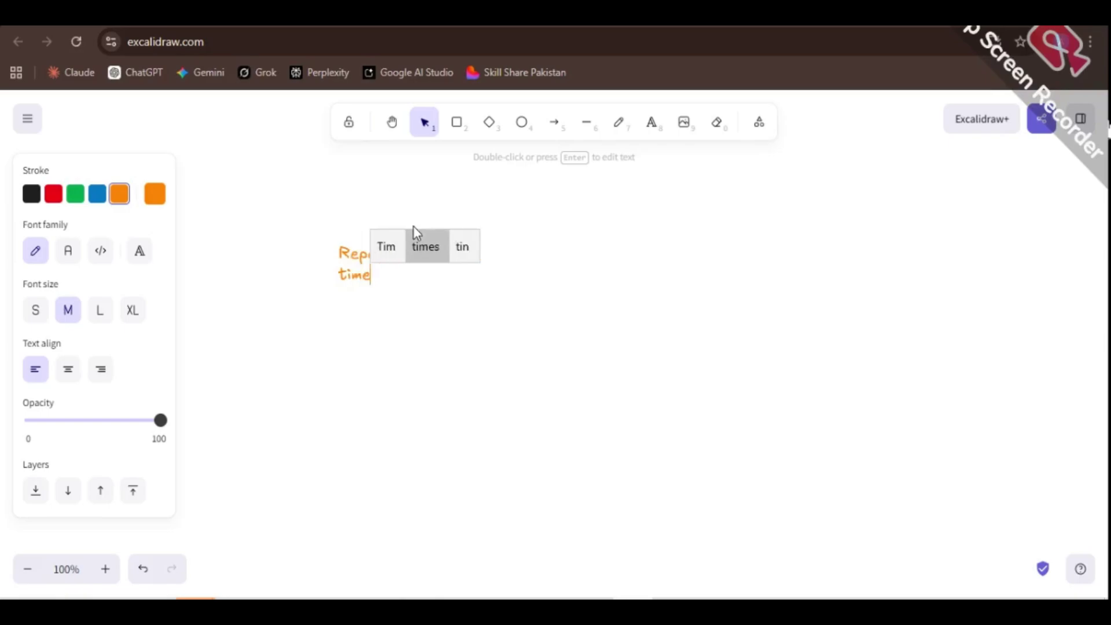
text( Con)
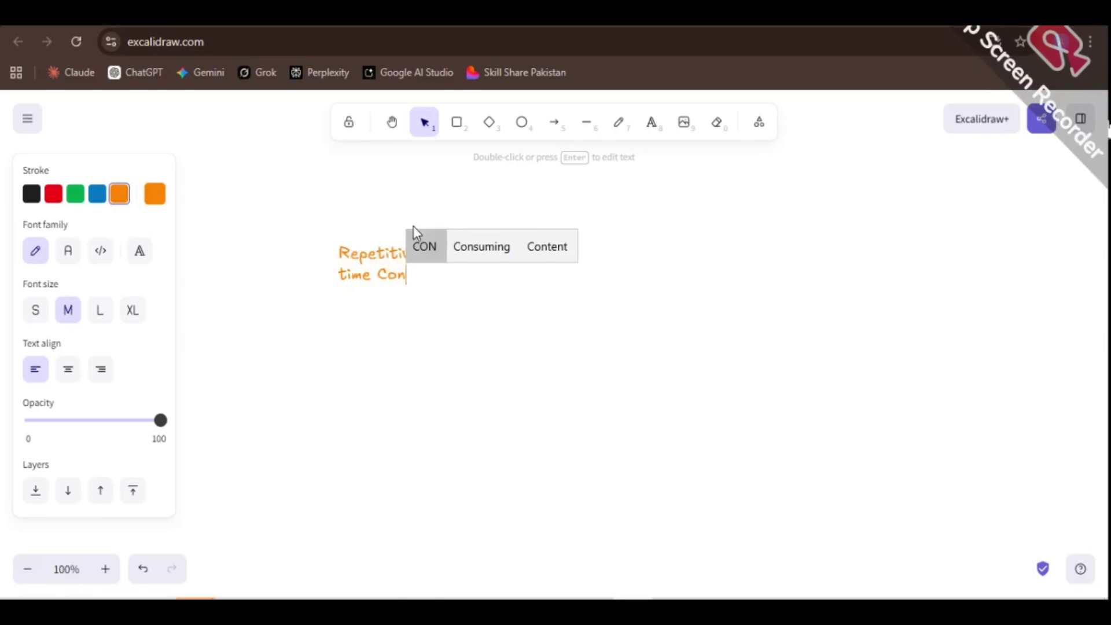
click(456, 235)
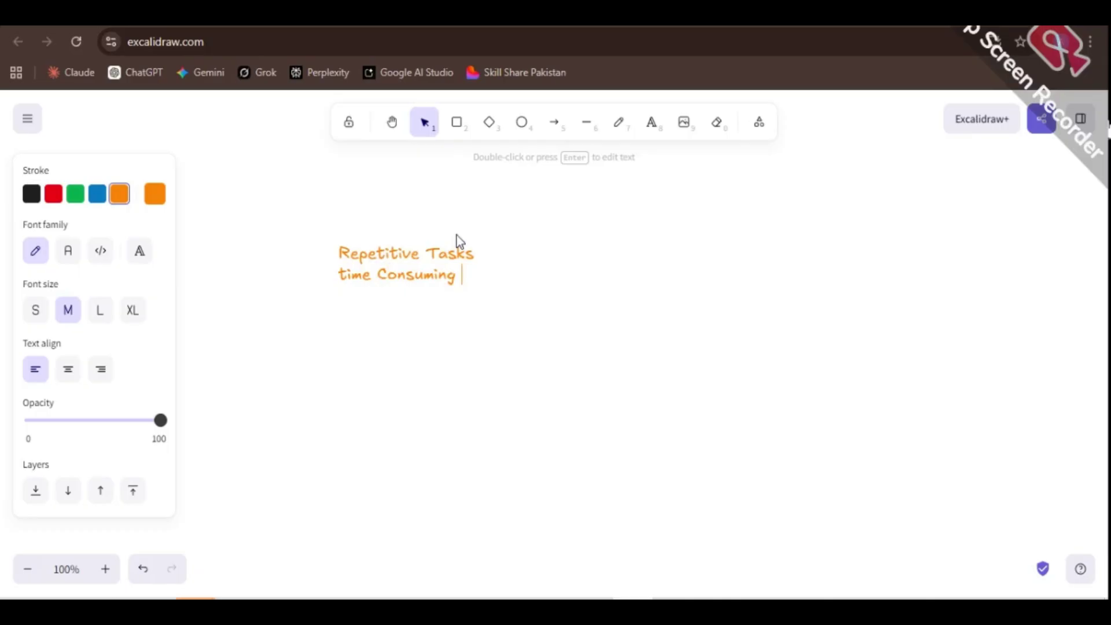
click(347, 280)
key(BackSpace)
text(T)
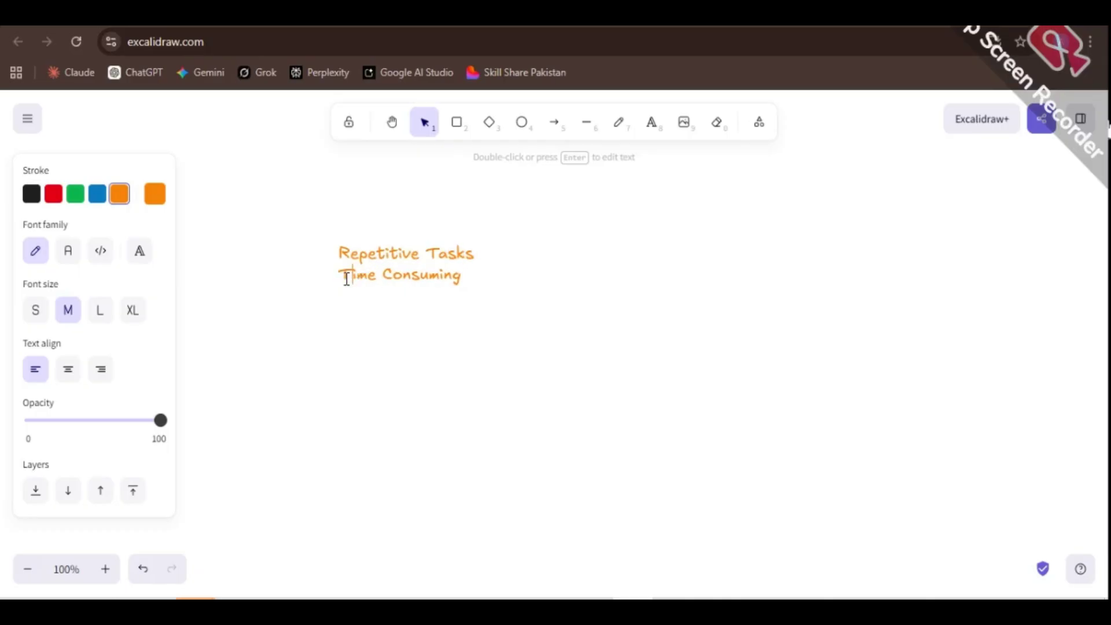
click(466, 280)
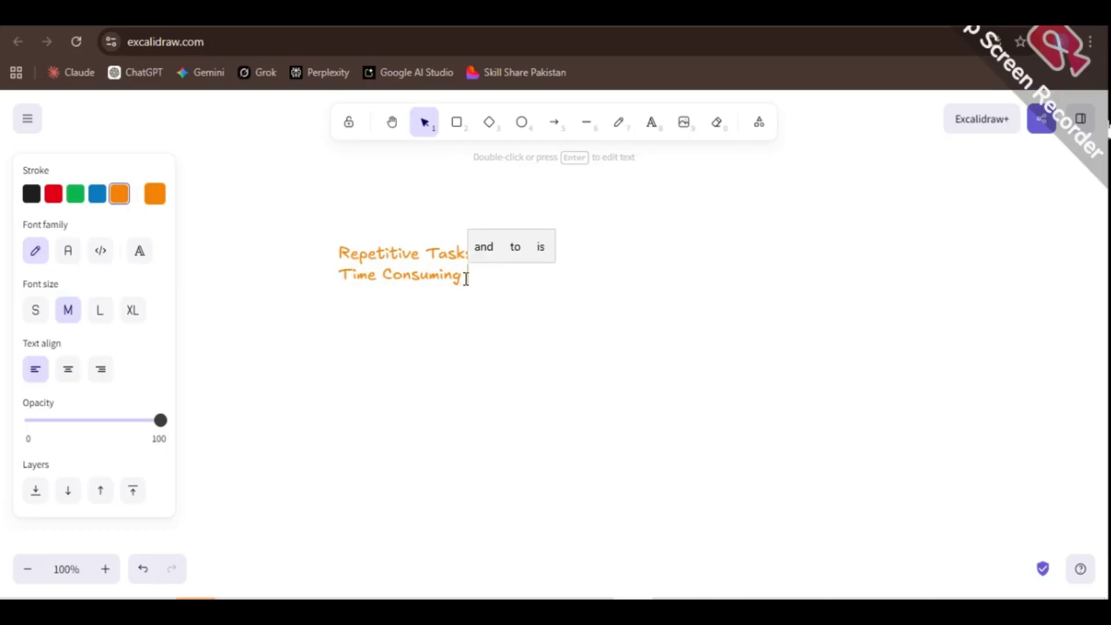
text(Tasks)
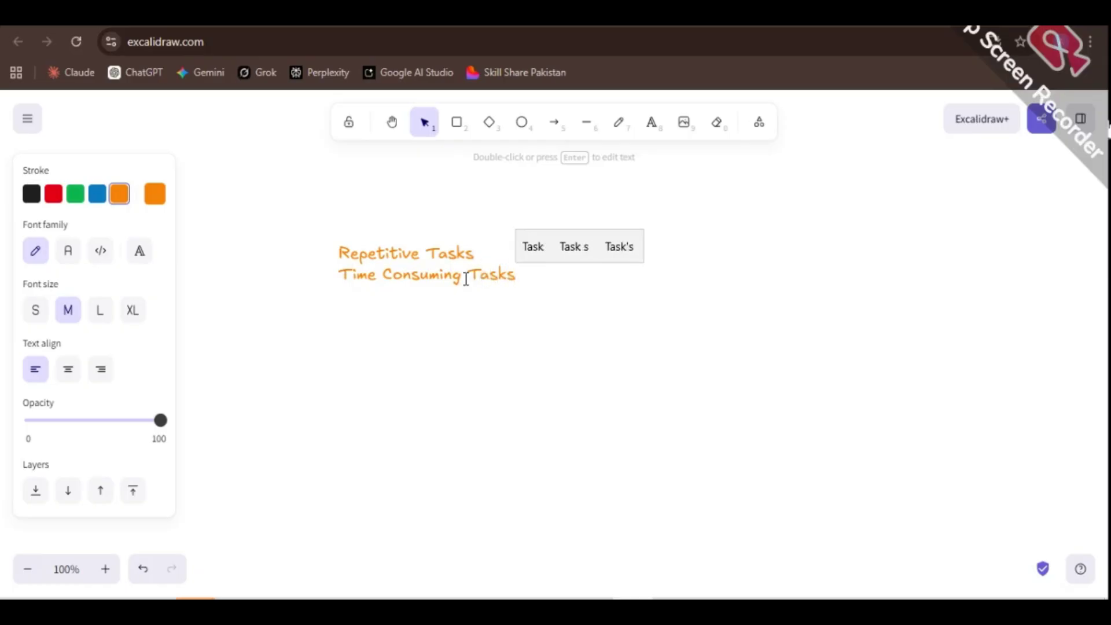
click(509, 353)
Enlarge the two-line tasks text to about two and a half times its size and move it toward the middle of the canvas.
click(461, 278)
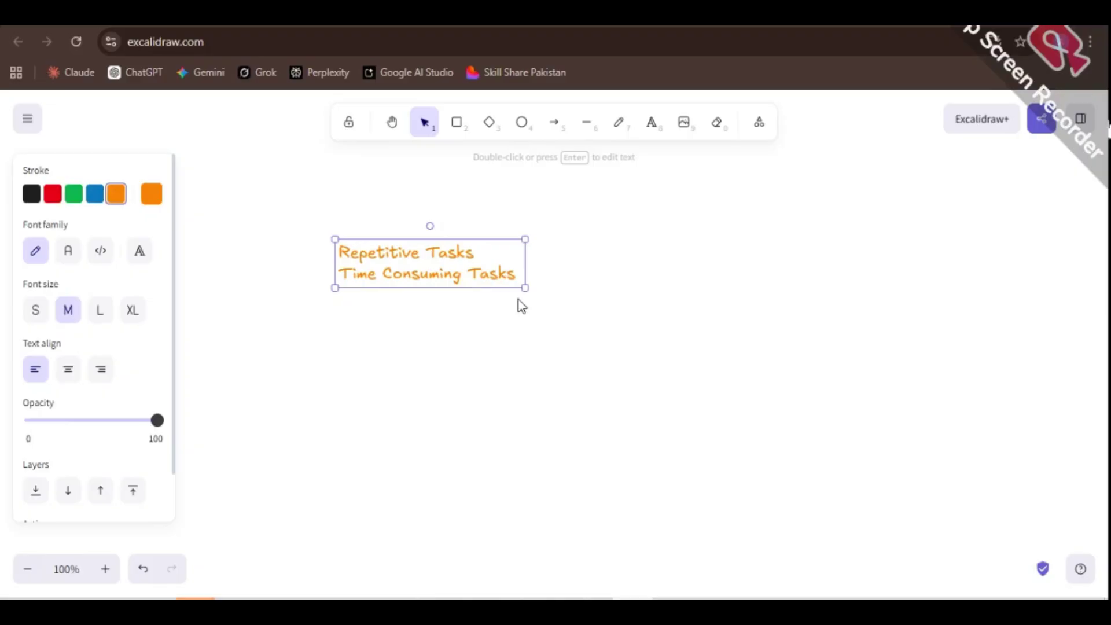
drag(523, 289, 659, 358)
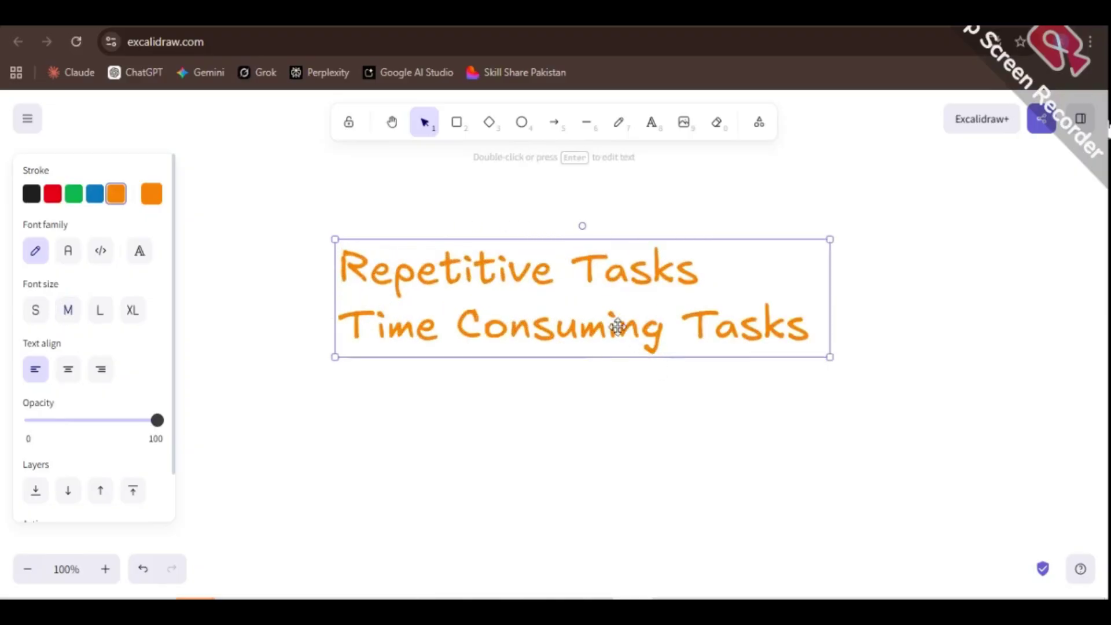
drag(617, 325, 652, 347)
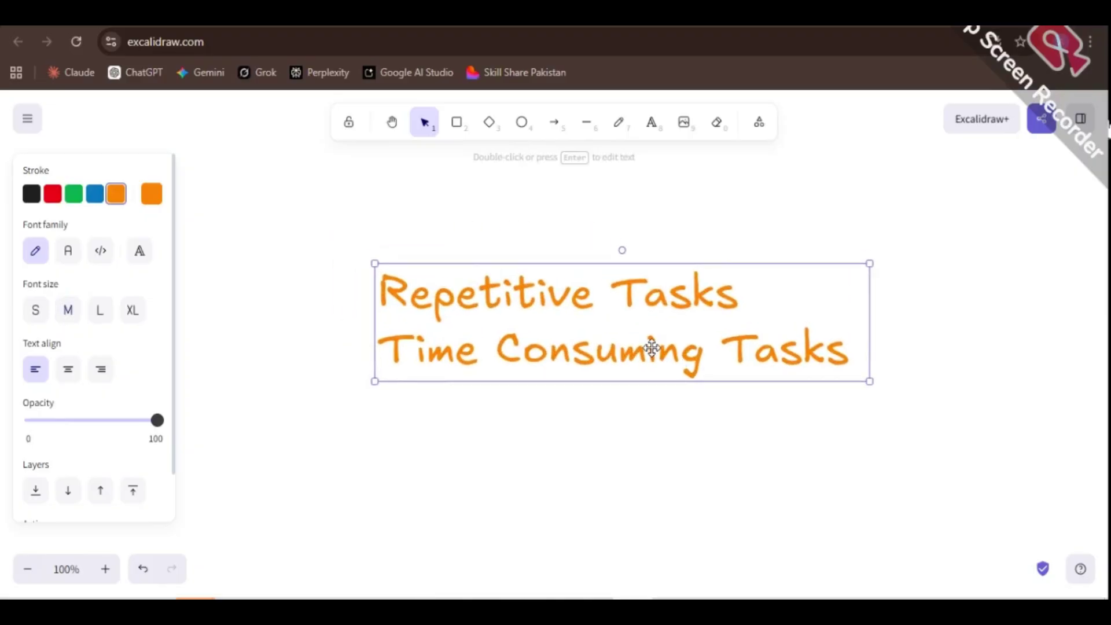
click(618, 407)
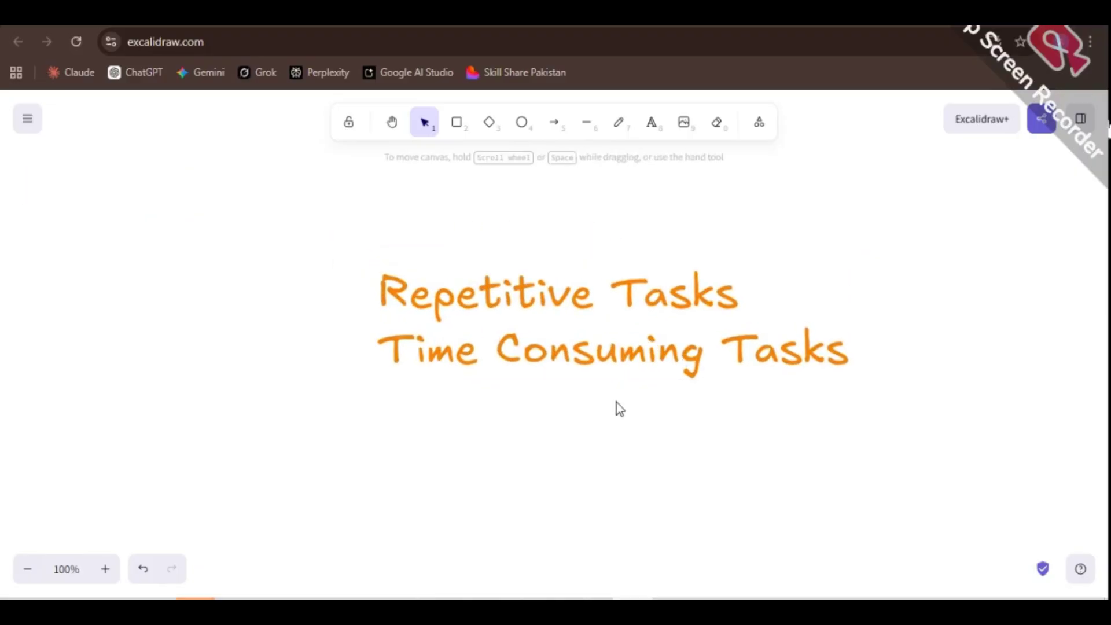
Add a heading text above the two task lines reading "Project Feature in Calude.ai".
click(647, 130)
click(652, 129)
click(497, 209)
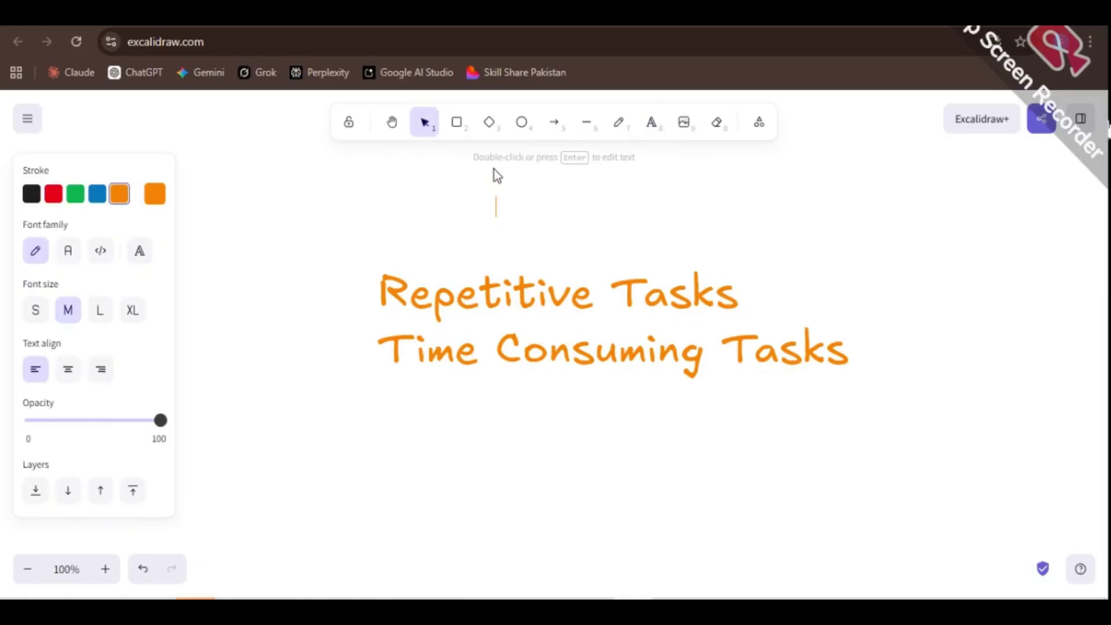
text(Project )
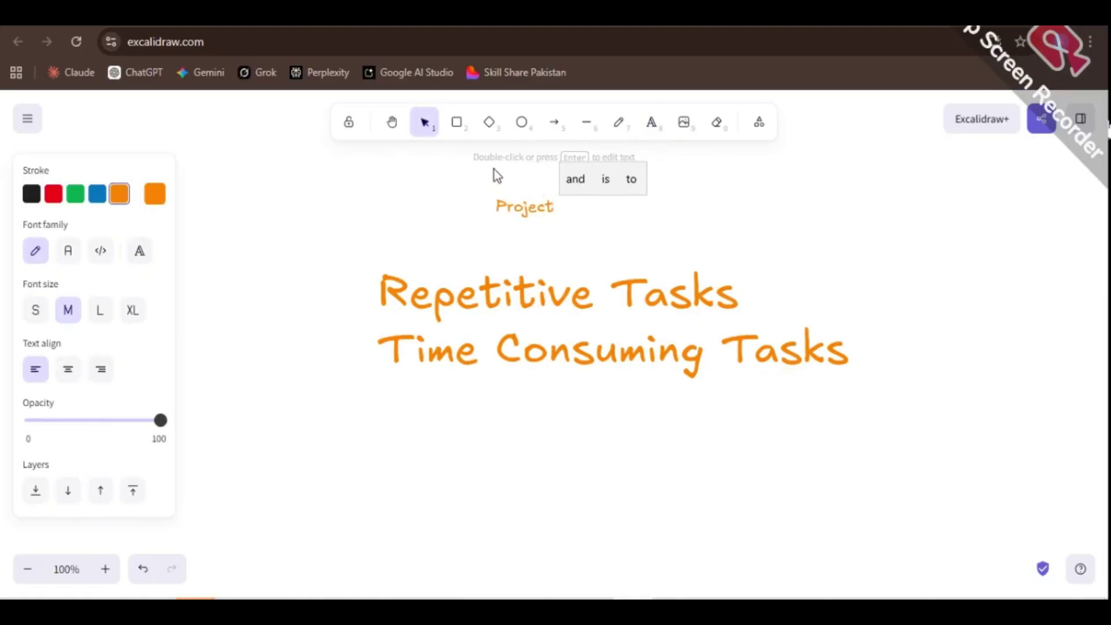
text(Featu)
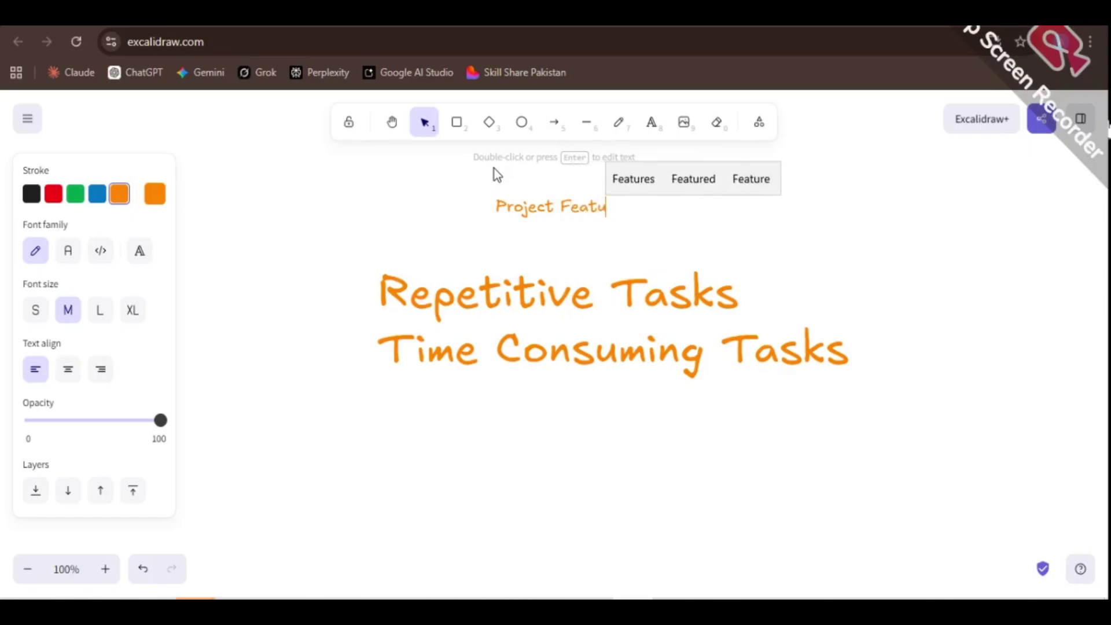
text(re in Calude)
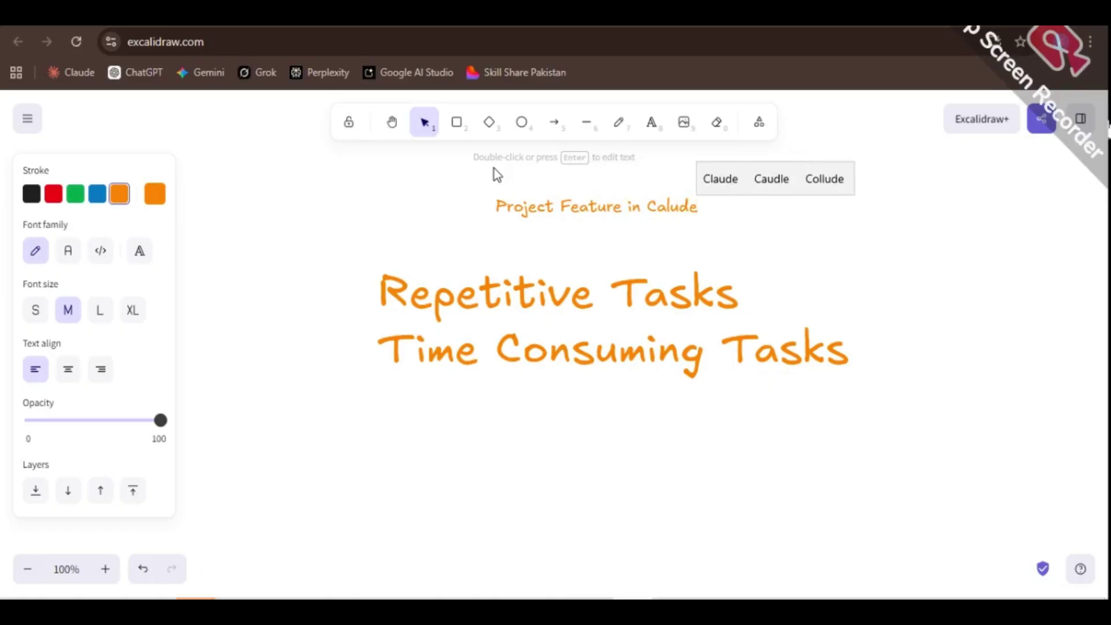
text(.a)
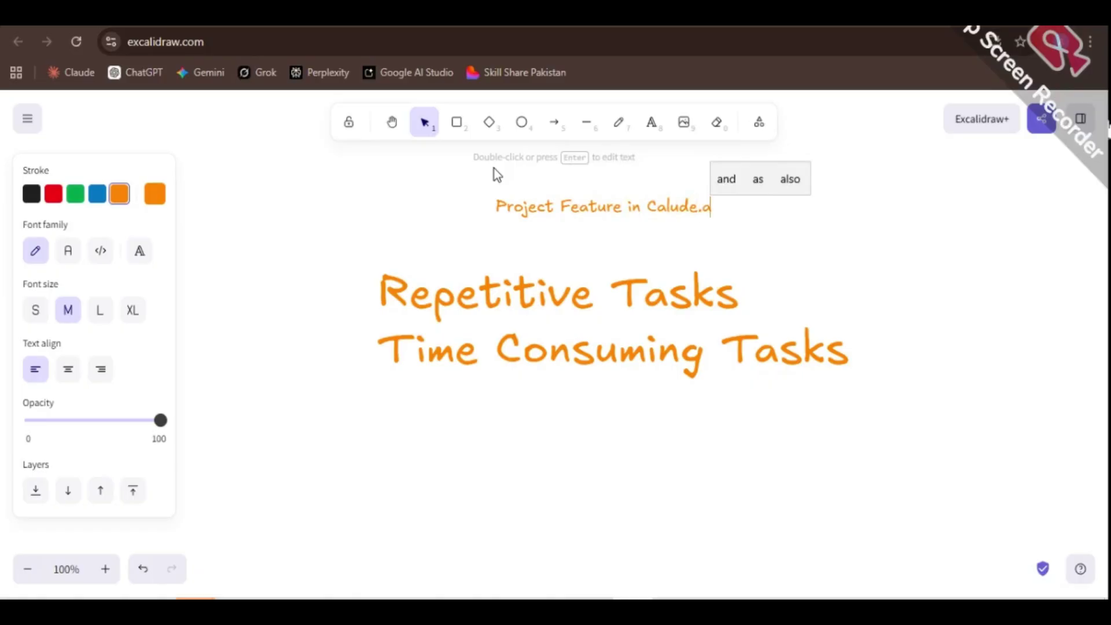
text(i)
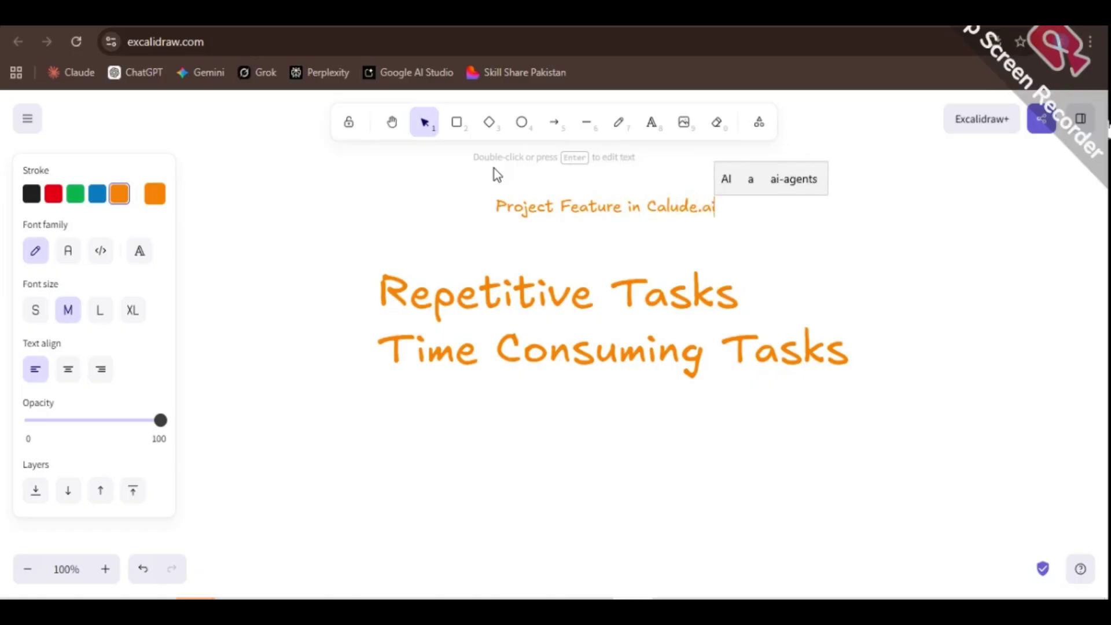
click(646, 236)
Enlarge the heading to about twice its size and reposition it above the task lines, starting slightly to their left.
click(639, 211)
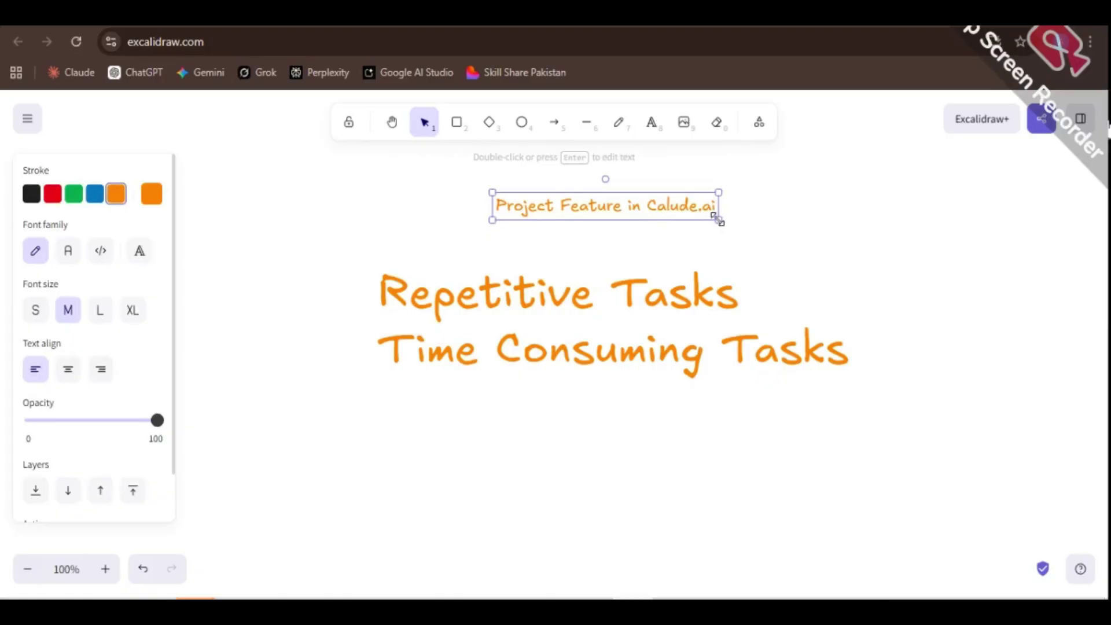
drag(719, 221, 995, 243)
drag(773, 223, 607, 228)
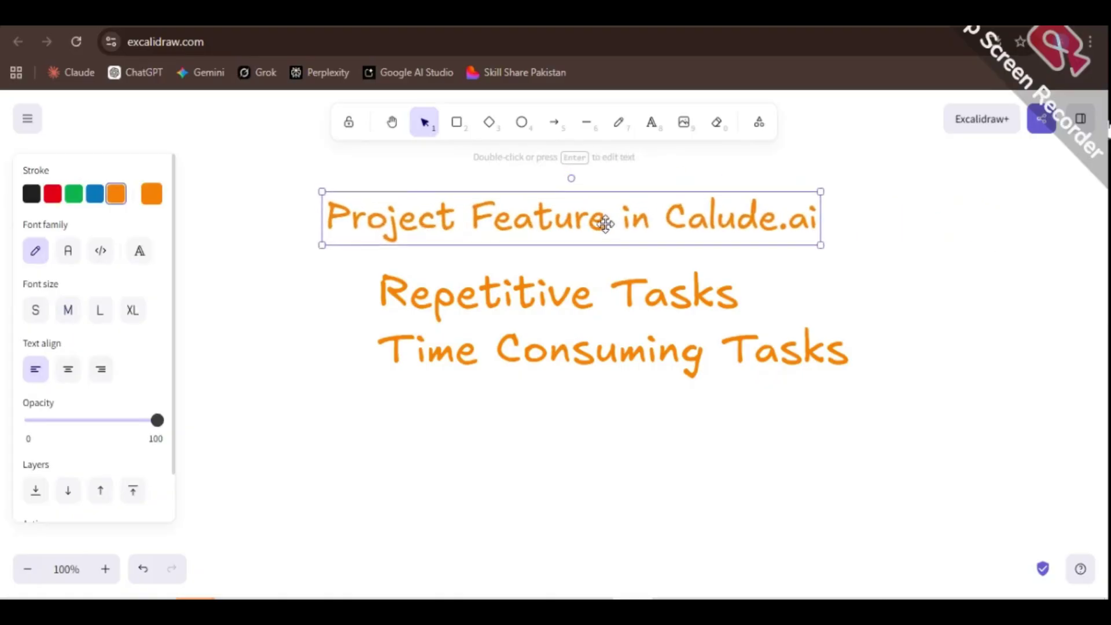
Draw one rounded rectangle around the "Project Feature in Calude.ai" heading and another around the two task lines below it.
click(457, 132)
mouse_move(293, 178)
mouse_down()
mouse_move(322, 193)
mouse_move(707, 248)
mouse_move(874, 250)
mouse_up()
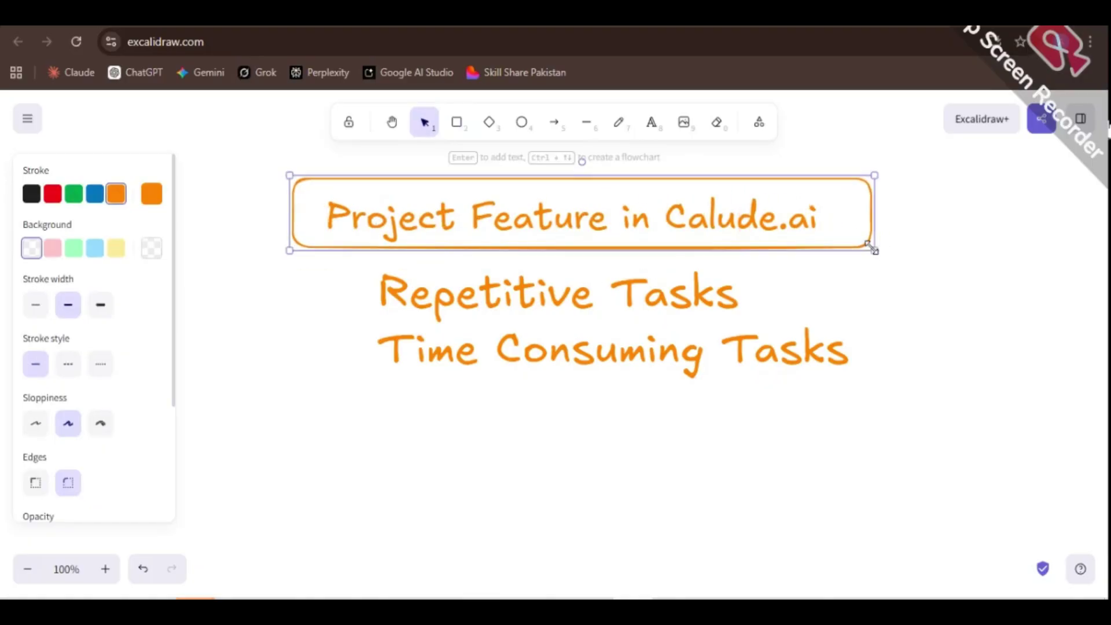
click(467, 132)
mouse_move(376, 270)
mouse_down()
mouse_move(724, 424)
mouse_move(869, 394)
mouse_up()
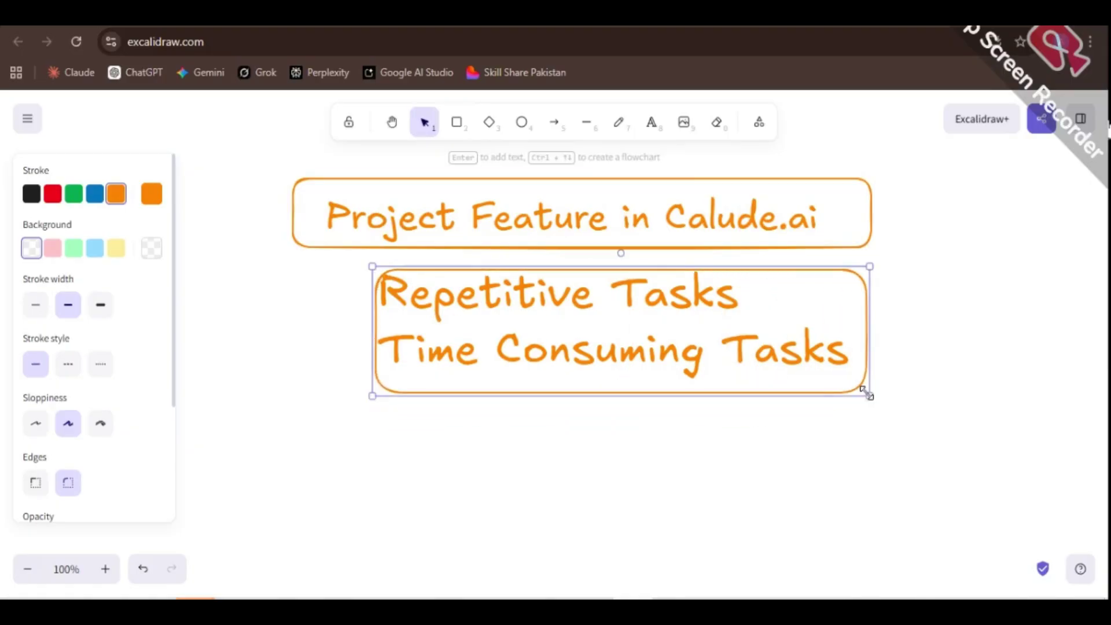
click(795, 415)
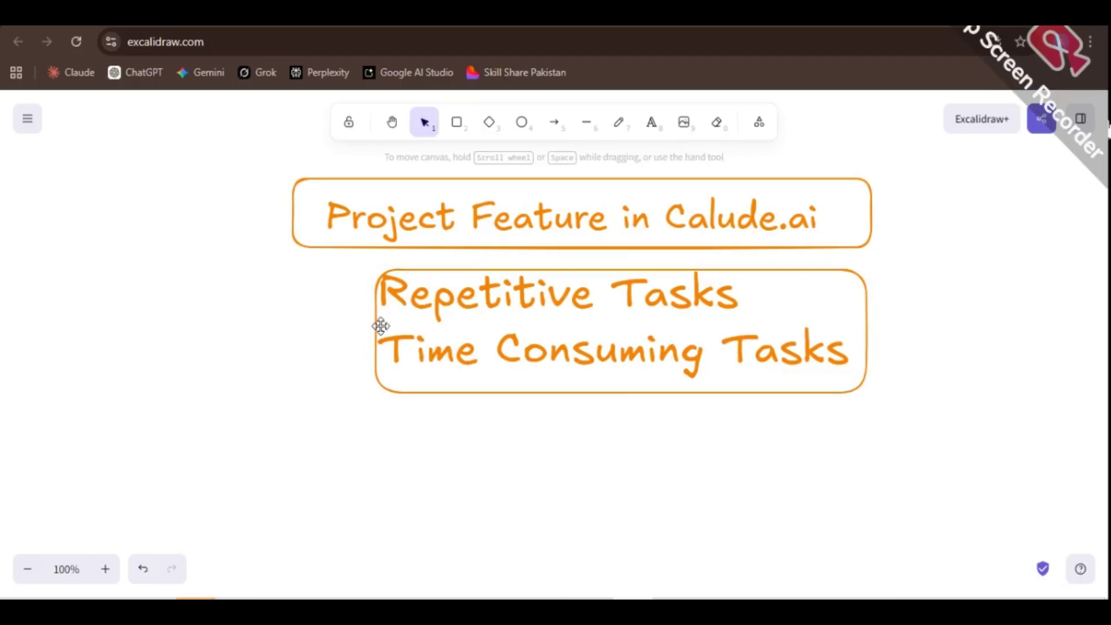
Switch to the Claude chat and read through the generated Pakistan AI blog artifact, from its introduction to the closing verdict.
click(318, 26)
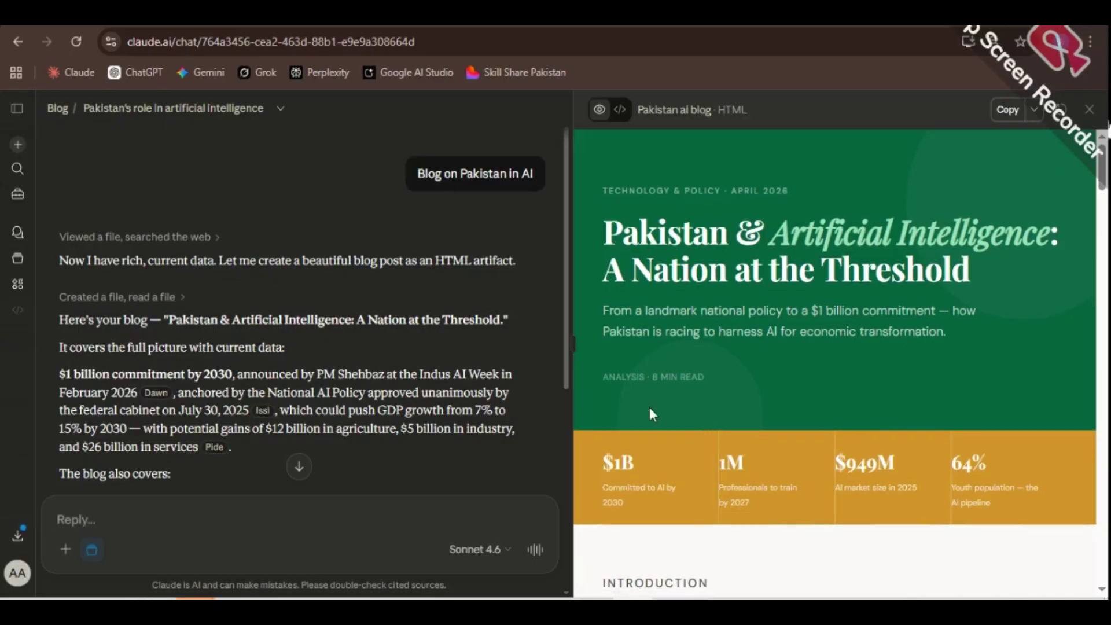
scroll(636, 401, down, 7)
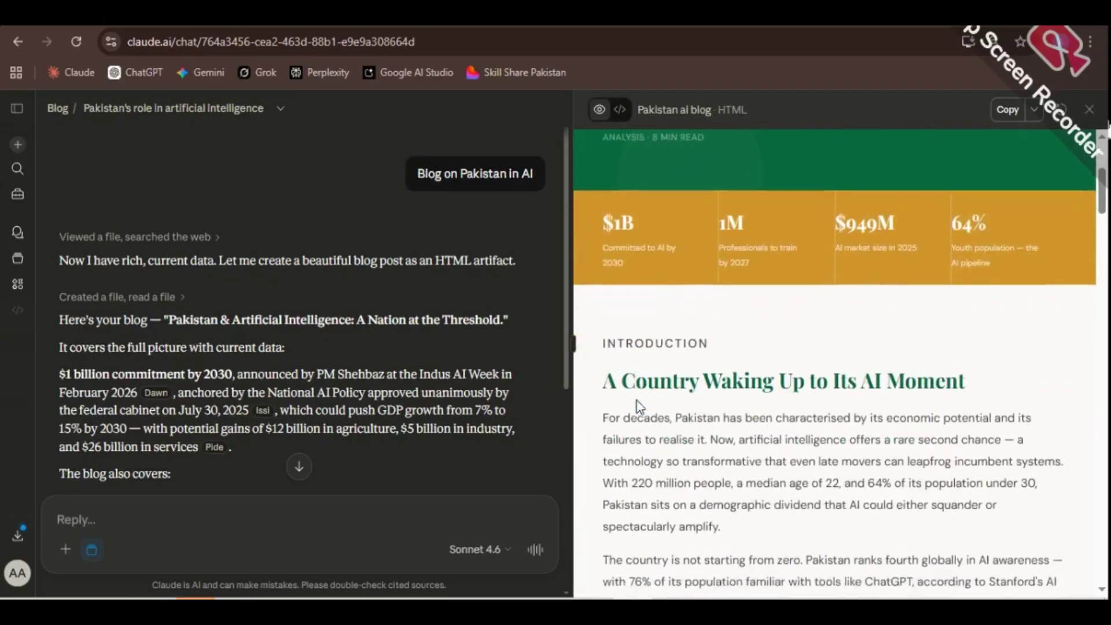
scroll(639, 405, down, 20)
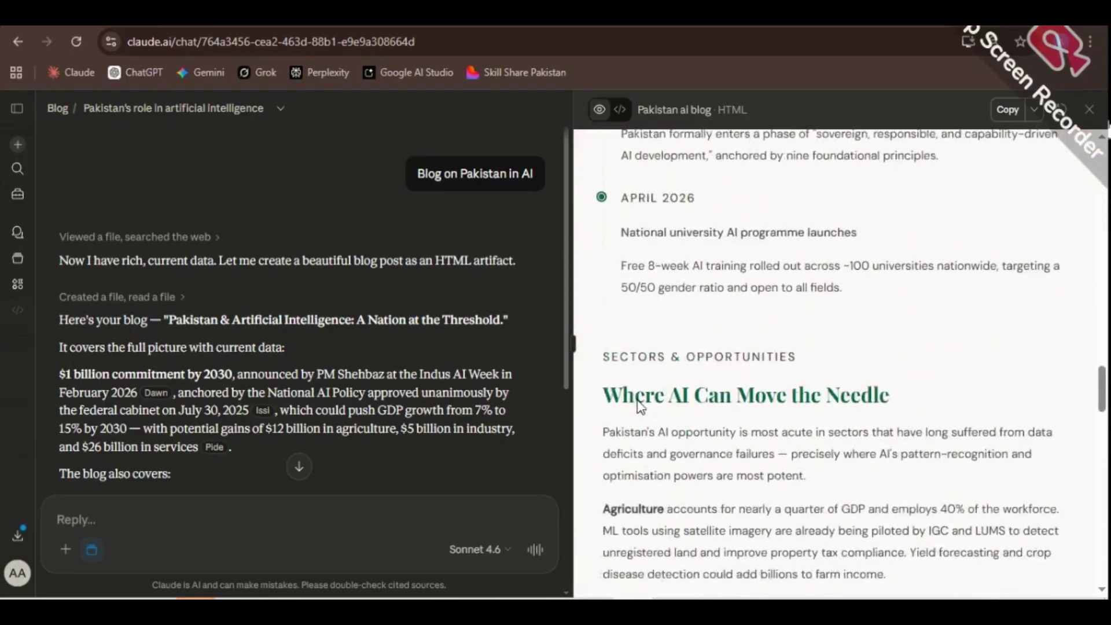
scroll(638, 400, down, 5)
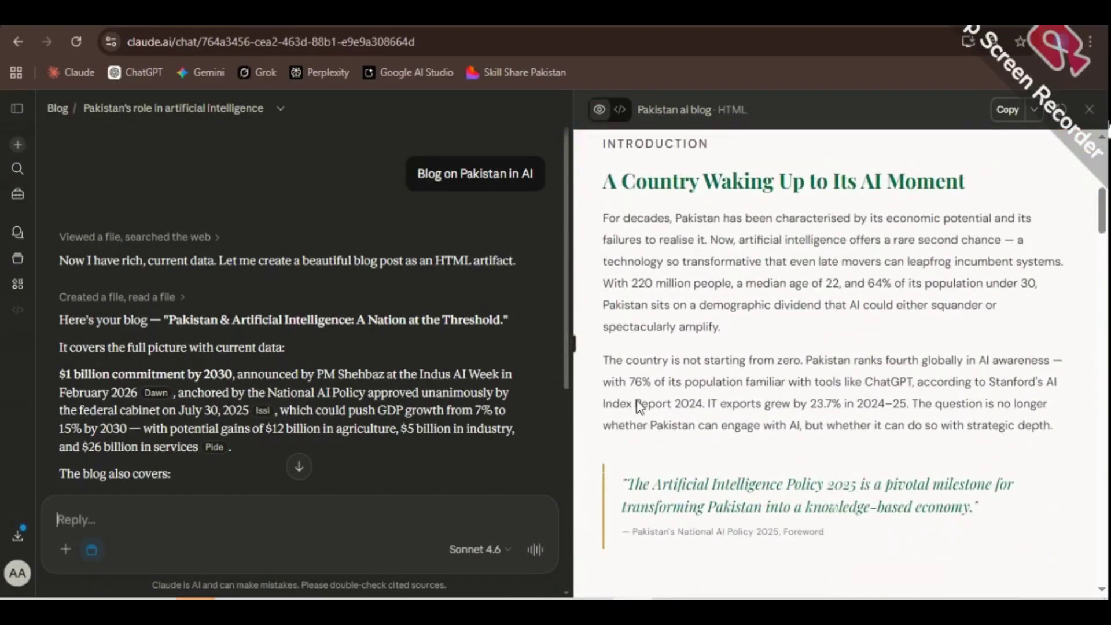
scroll(639, 405, down, 5)
scroll(638, 405, down, 20)
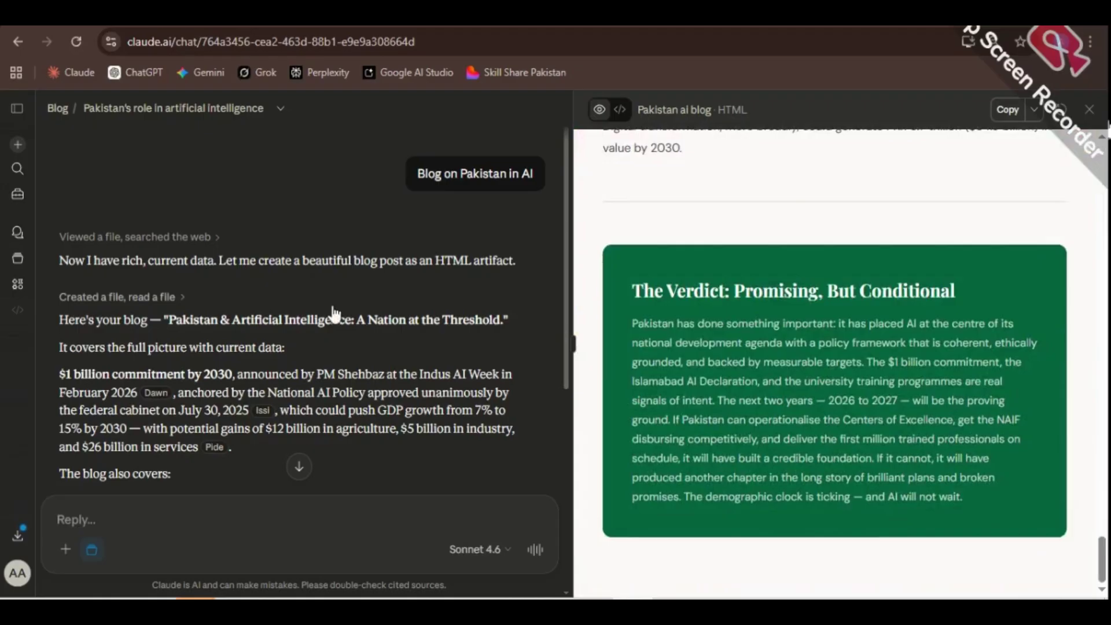
scroll(722, 384, up, 1)
scroll(722, 384, up, 20)
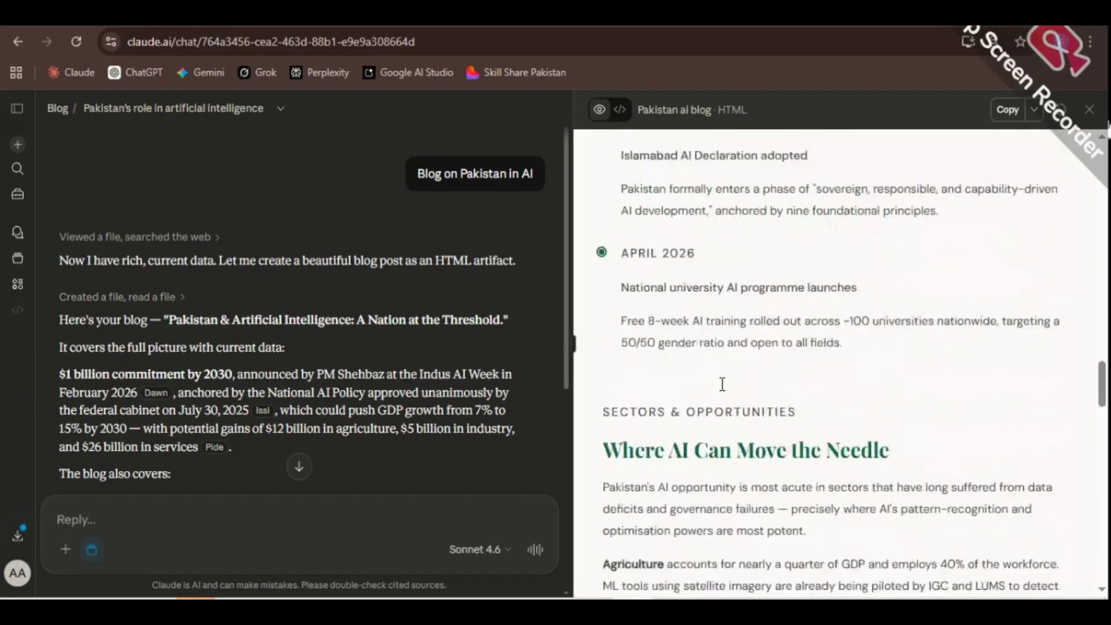